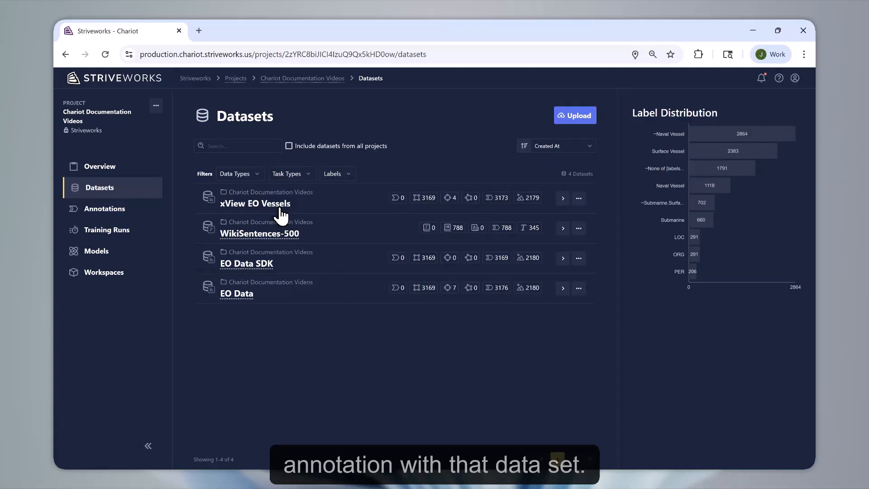
# Open the xView EO Vessels dataset and display its first image for annotation viewing.
pyautogui.click(280, 213)
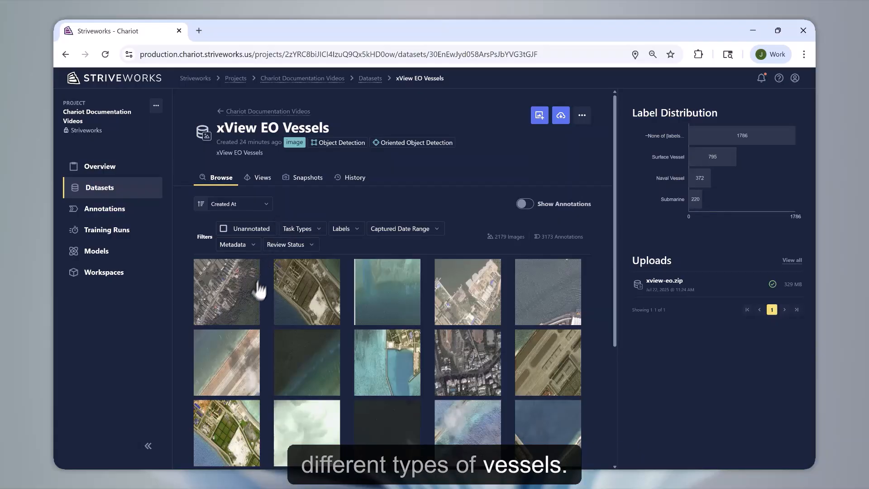
pyautogui.click(250, 294)
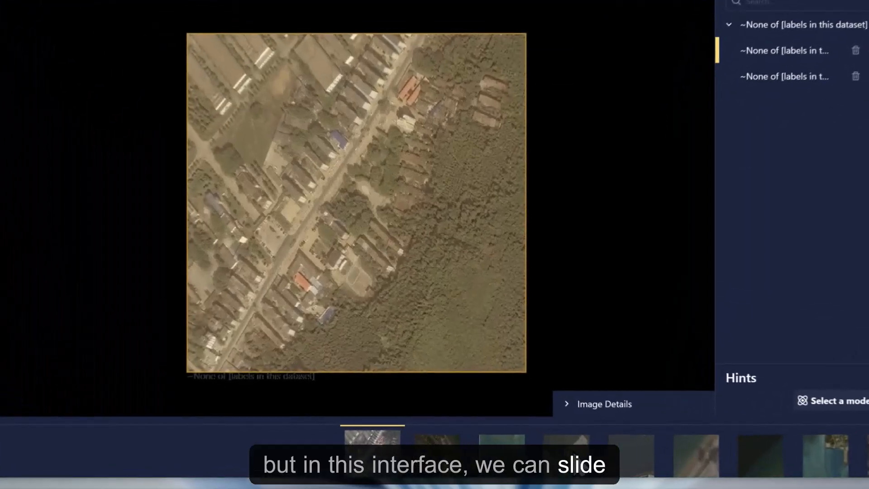
# Examine the dataset's images one after another, jumping far ahead to image 563 and continuing onward from there.
pyautogui.click(557, 453)
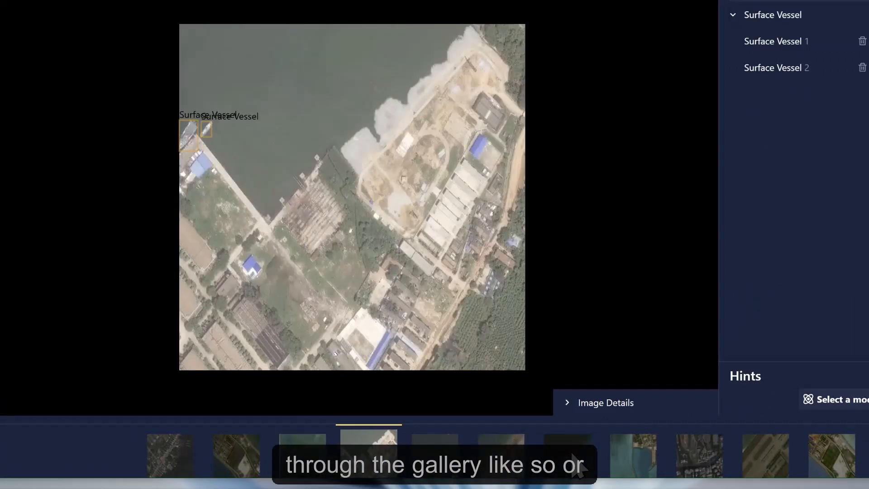
pyautogui.click(616, 447)
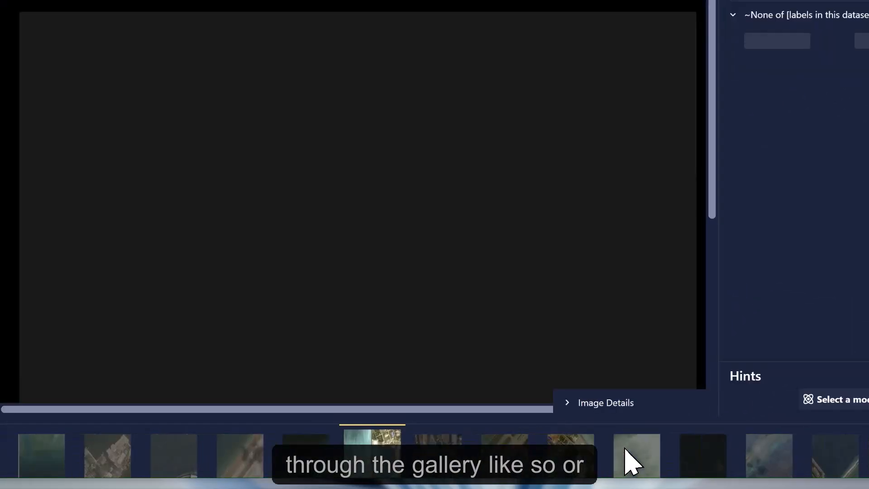
pyautogui.click(625, 449)
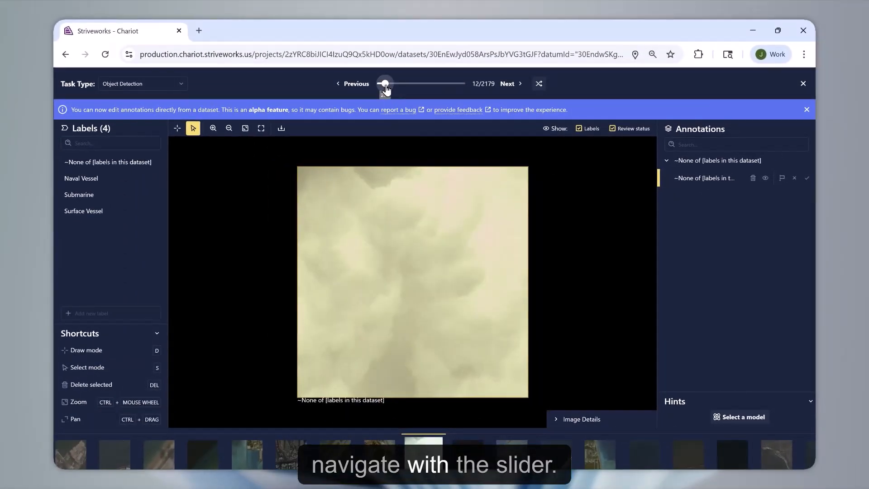
pyautogui.moveTo(386, 89); pyautogui.dragTo(399, 91)
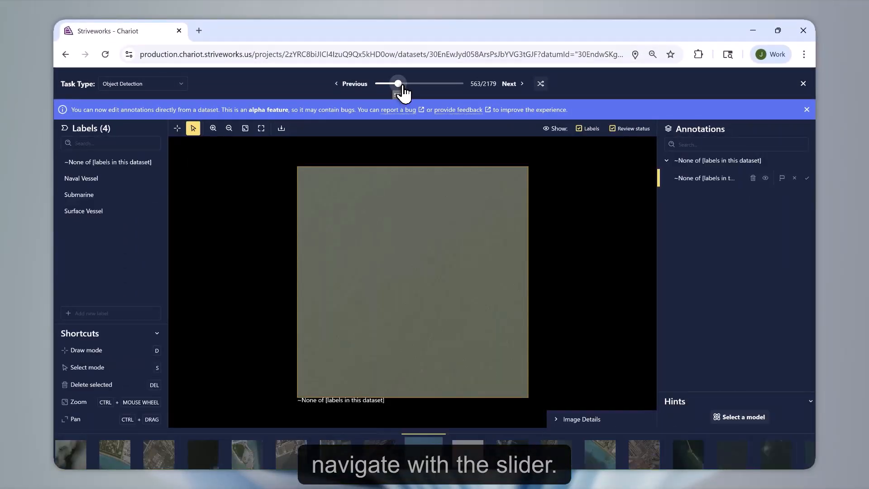
pyautogui.click(590, 452)
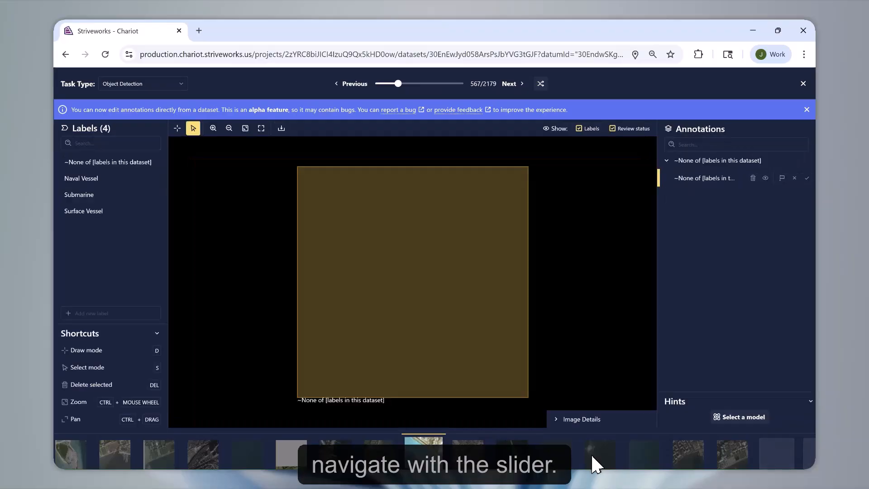
pyautogui.click(598, 450)
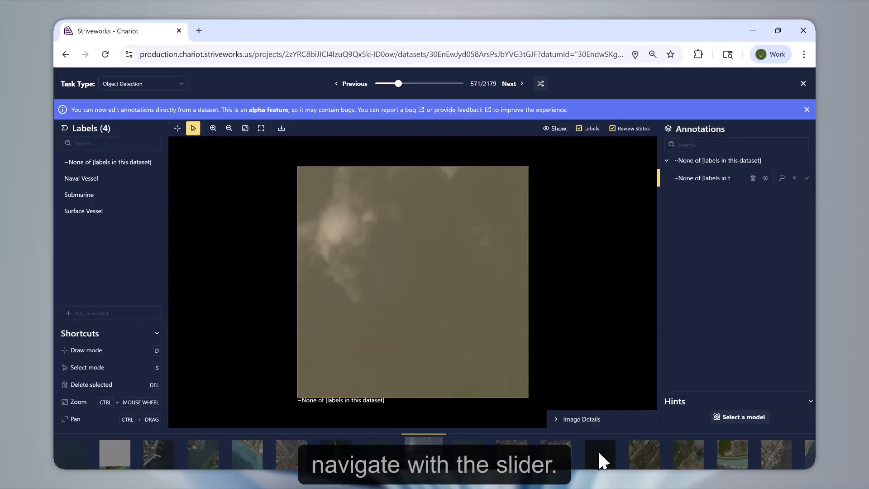
pyautogui.click(597, 449)
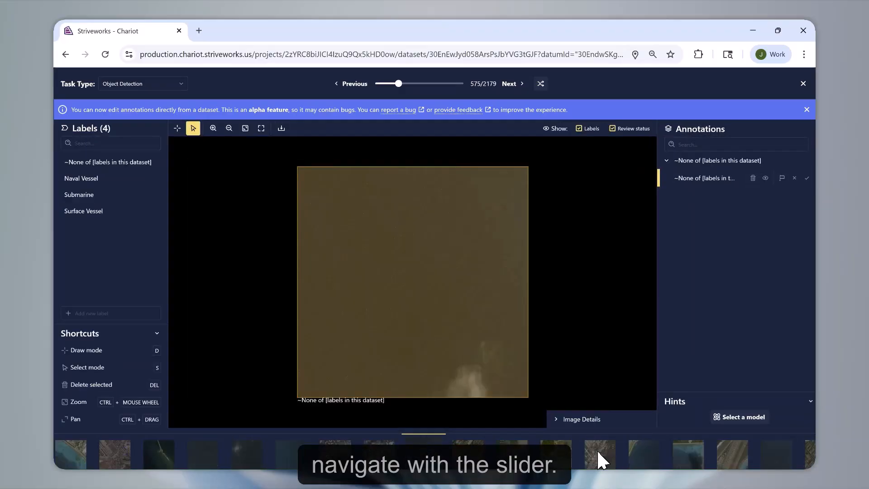
pyautogui.click(597, 449)
pyautogui.click(596, 449)
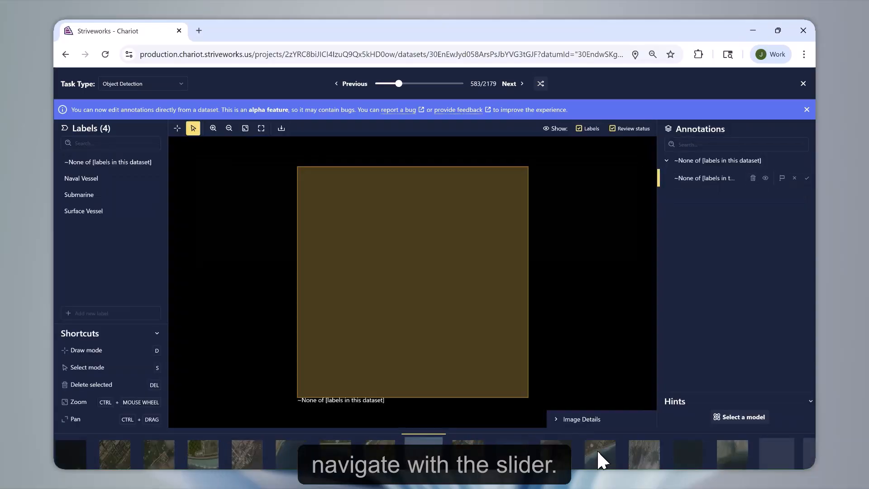
pyautogui.click(597, 450)
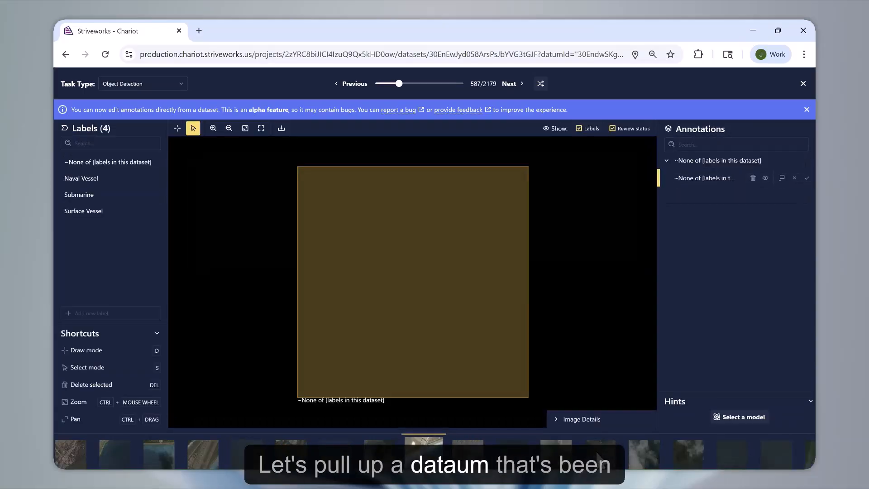
# Return to the dataset's image overview and filter the images to those labelled Surface Vessel.
pyautogui.click(803, 83)
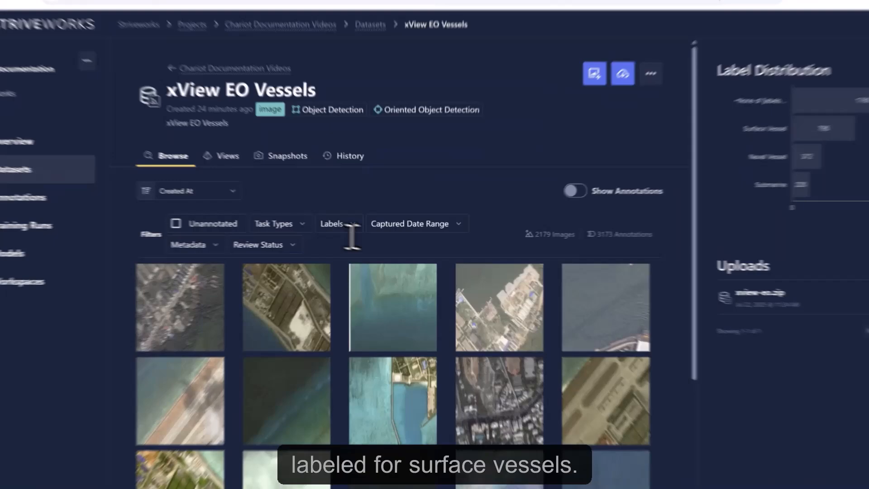
pyautogui.click(351, 226)
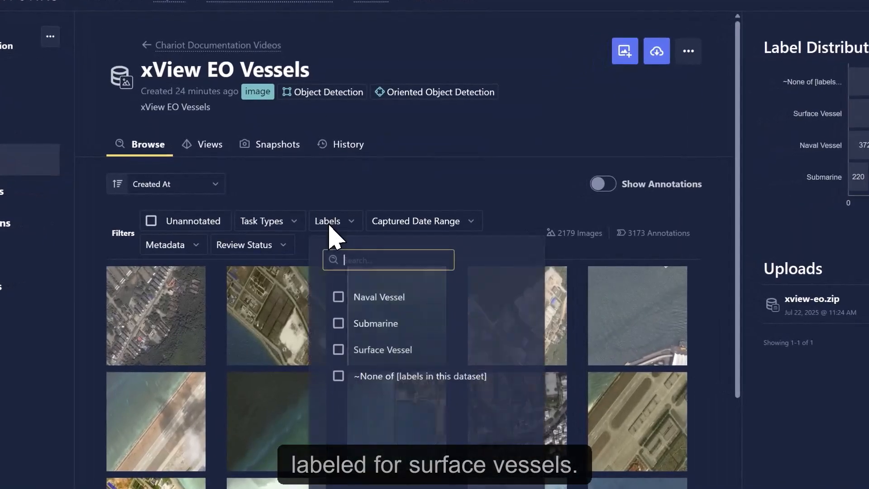
pyautogui.click(365, 348)
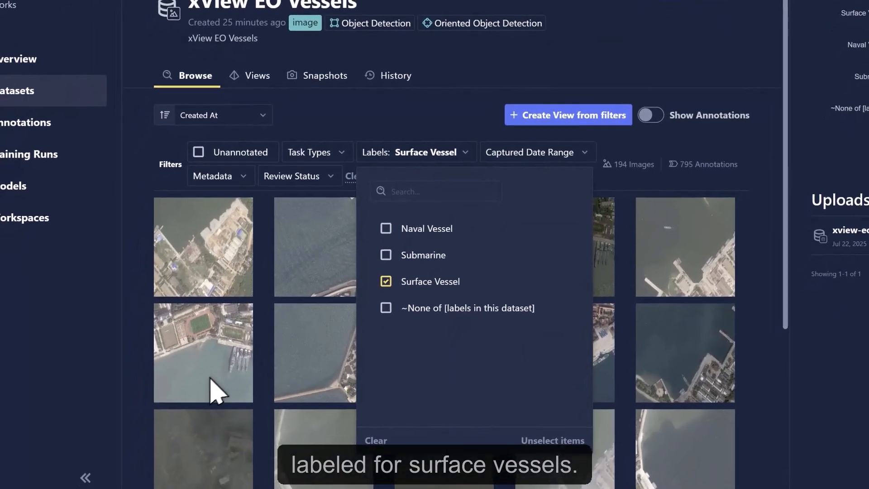
pyautogui.click(91, 425)
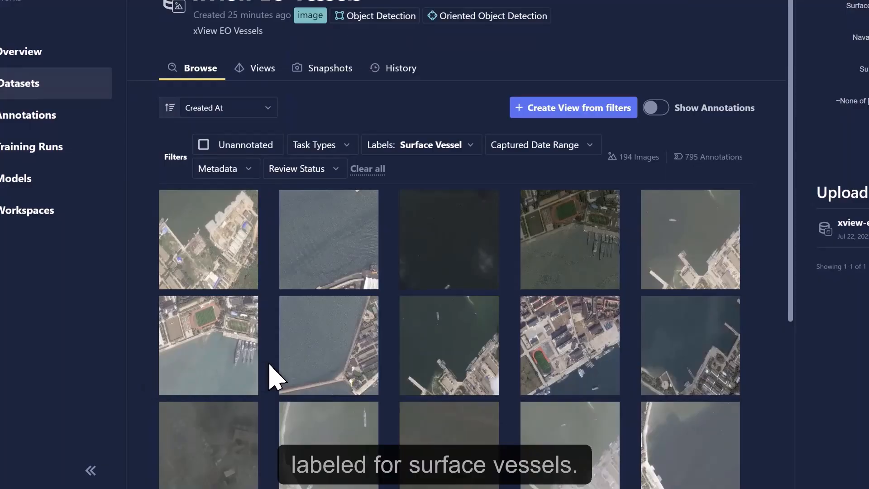
pyautogui.scroll(-2, 272, 378)
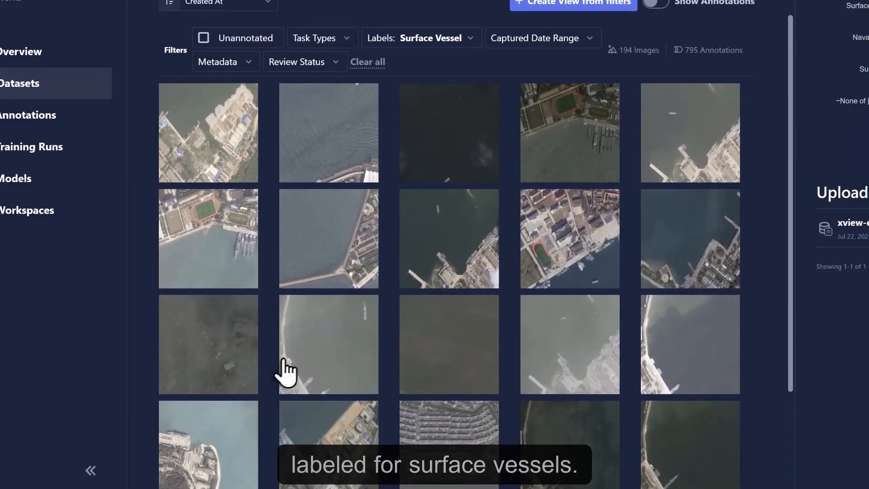
# Open image 12 of the filtered set, then reposition and resize the Surface Vessel box around the ship in its upper-right corner.
pyautogui.click(330, 346)
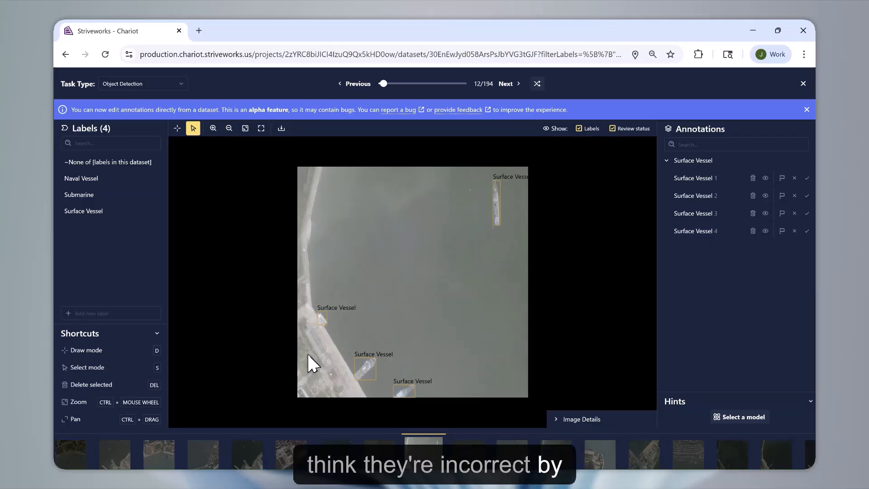
pyautogui.click(496, 202)
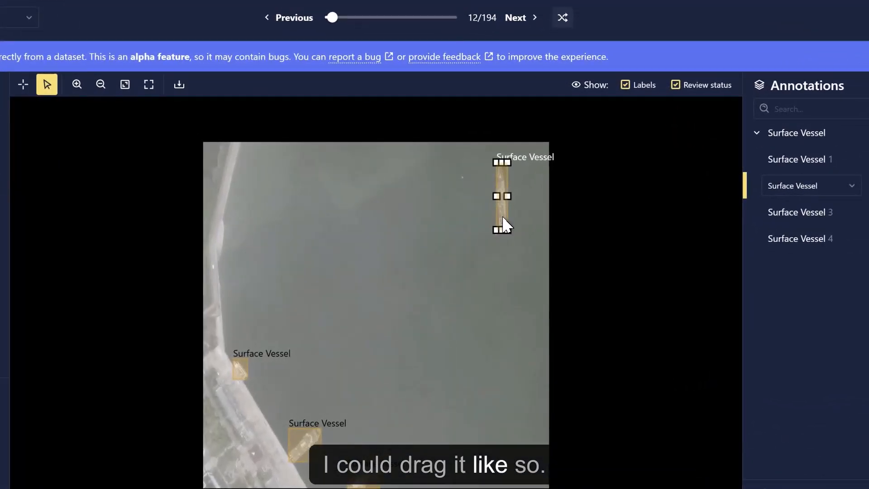
pyautogui.moveTo(497, 217); pyautogui.dragTo(499, 219)
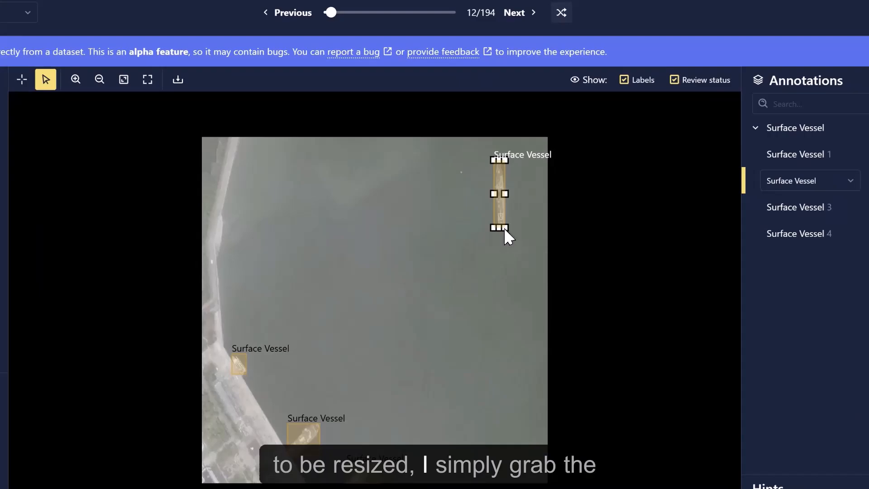
pyautogui.moveTo(498, 229)
pyautogui.mouseDown()
pyautogui.moveTo(517, 237)
pyautogui.moveTo(510, 233)
pyautogui.mouseUp()
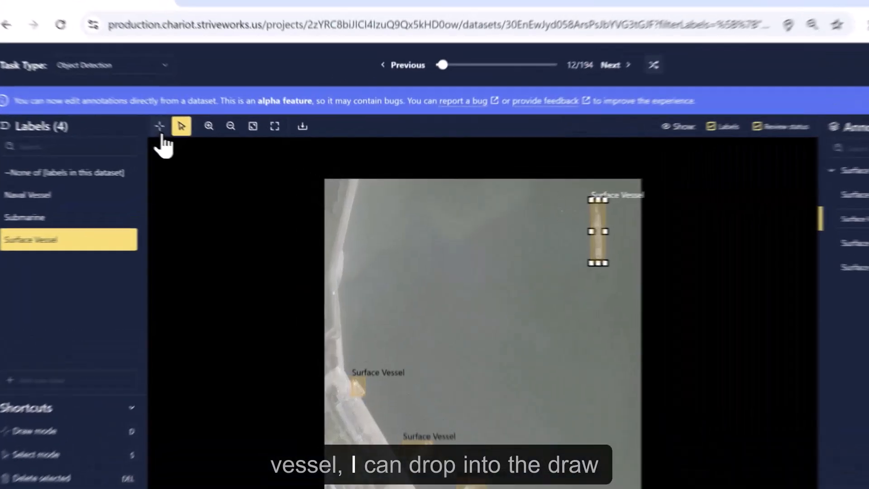
# Draw a Surface Vessel box over the open water in the image's upper left and change its label to Submarine.
pyautogui.click(179, 132)
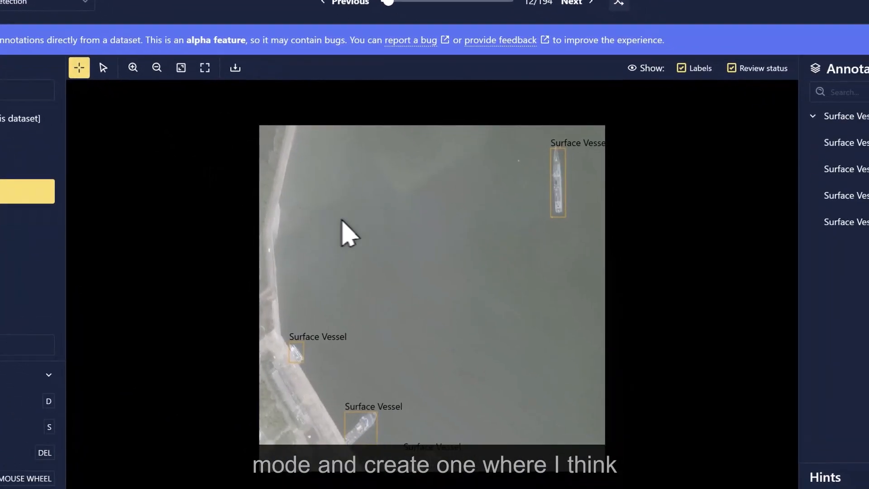
pyautogui.moveTo(347, 187); pyautogui.dragTo(395, 250)
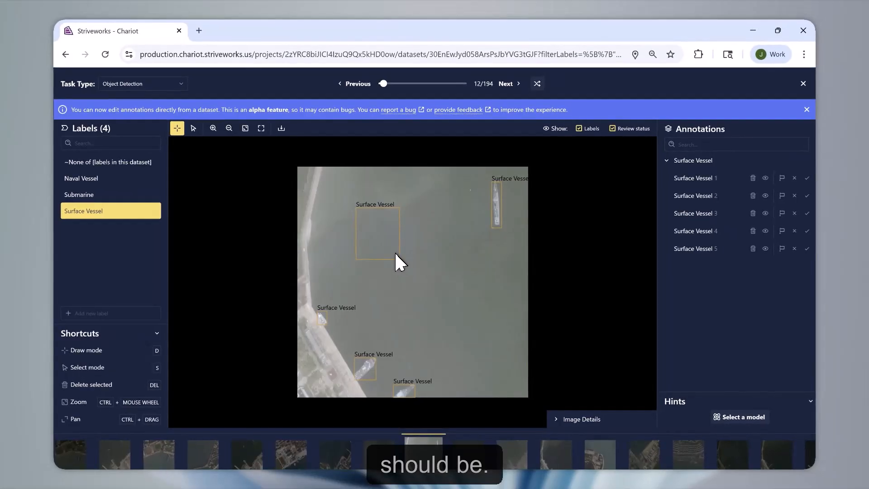
pyautogui.press('s')
pyautogui.click(394, 249)
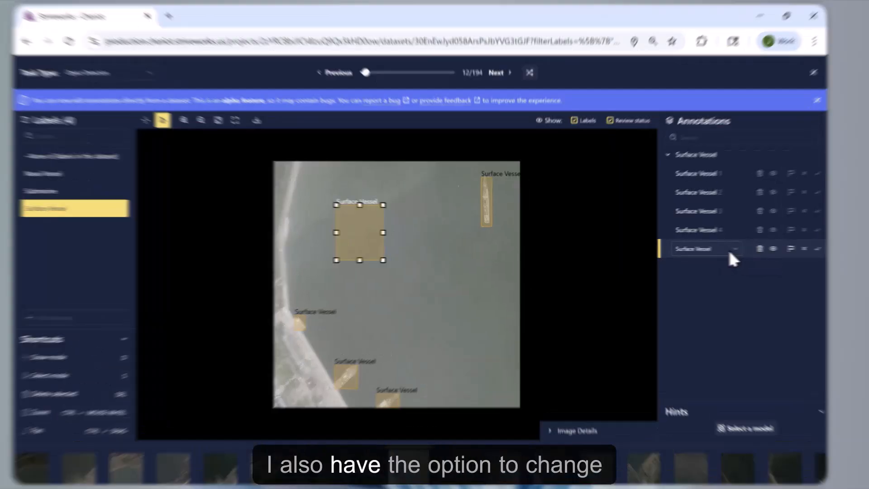
pyautogui.click(726, 249)
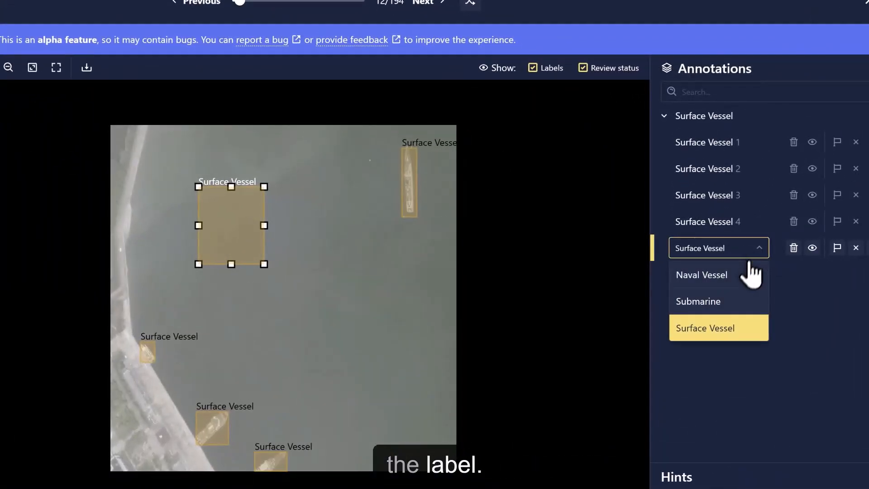
pyautogui.click(733, 307)
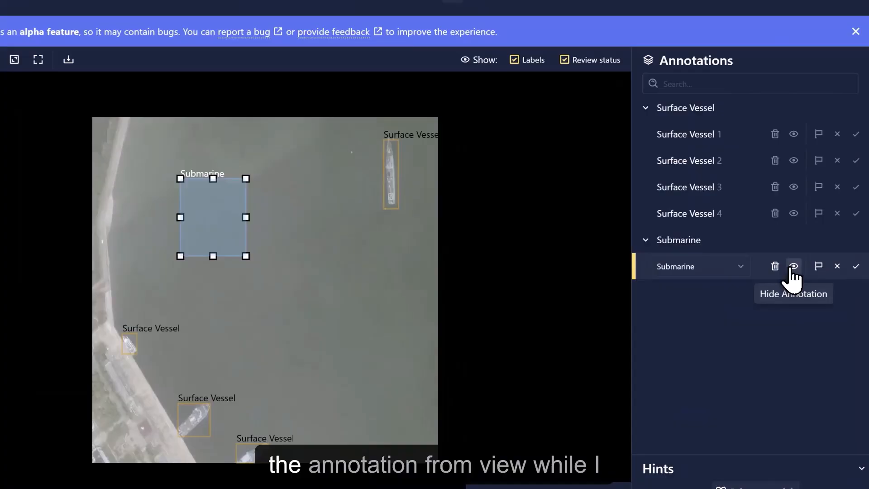
# Hide and reshow the Submarine annotation, and try out a review status on it.
pyautogui.click(782, 266)
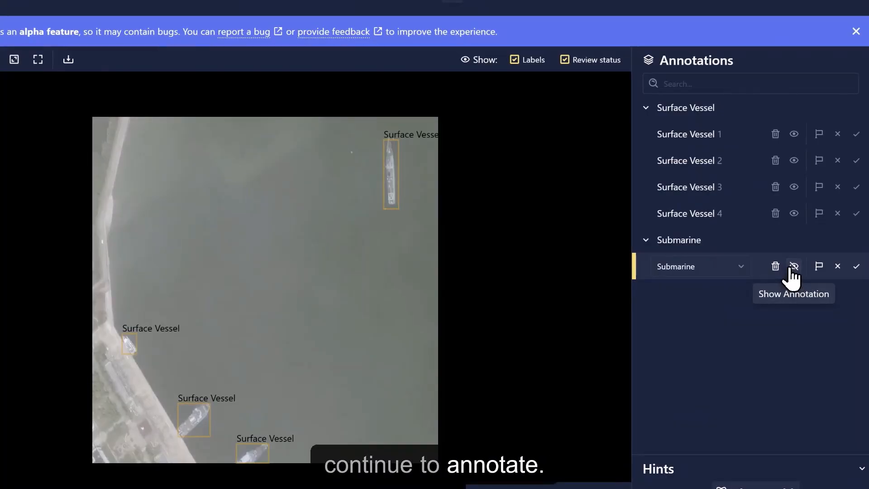
pyautogui.click(790, 268)
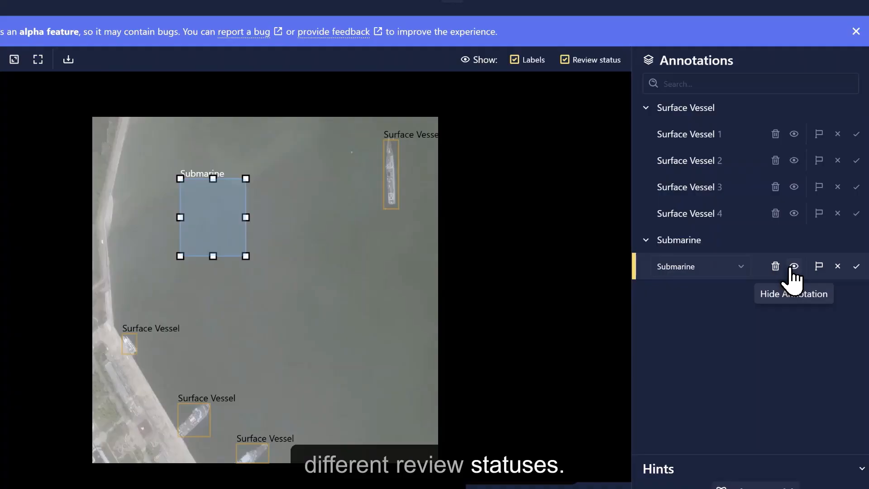
pyautogui.click(837, 266)
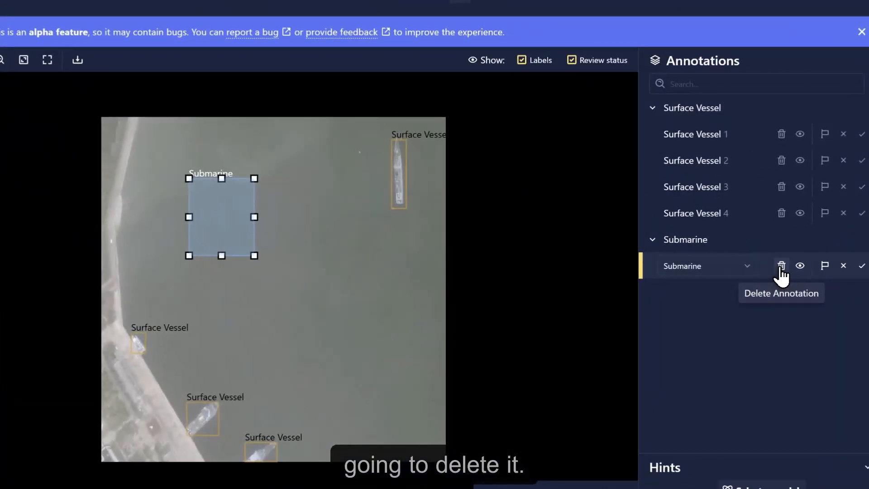
# Delete the Submarine annotation from the image.
pyautogui.click(752, 266)
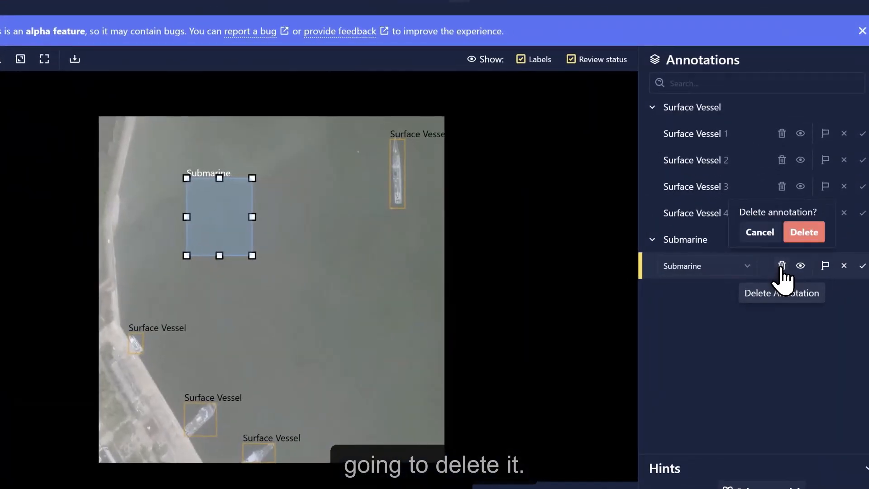
pyautogui.click(803, 240)
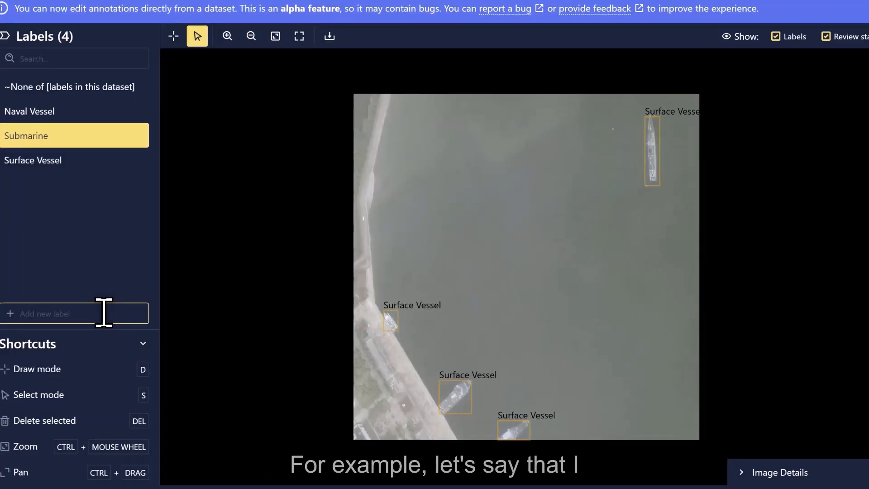
# Add a new label named Aircraft and make it the active label.
pyautogui.write('craft')
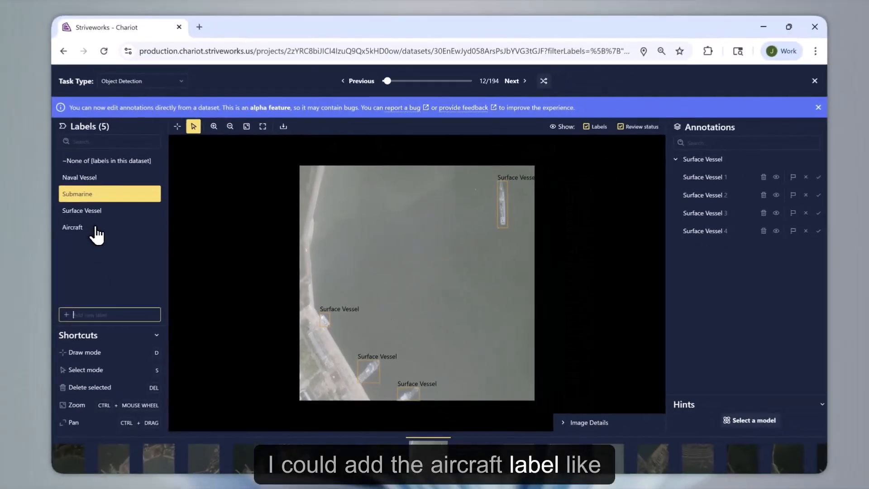
pyautogui.click(54, 192)
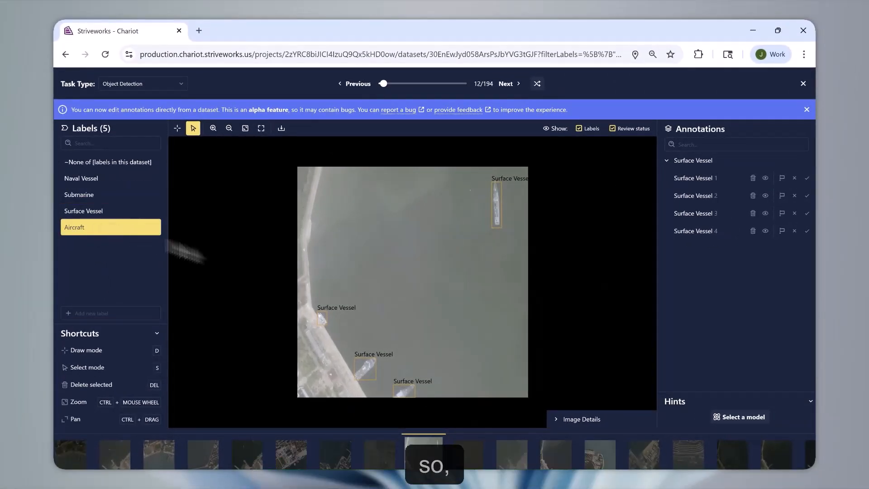
# Draw a small Aircraft annotation on the shore near the image's lower left and delete it again.
pyautogui.click(177, 129)
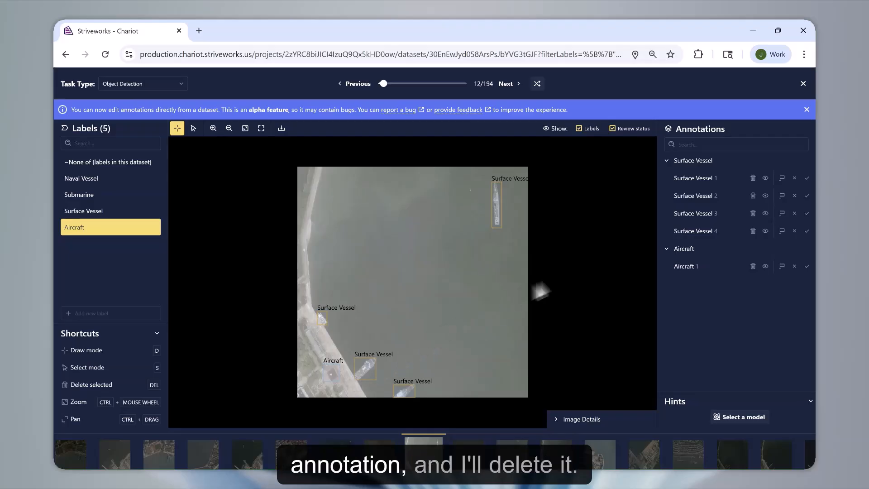
pyautogui.click(752, 266)
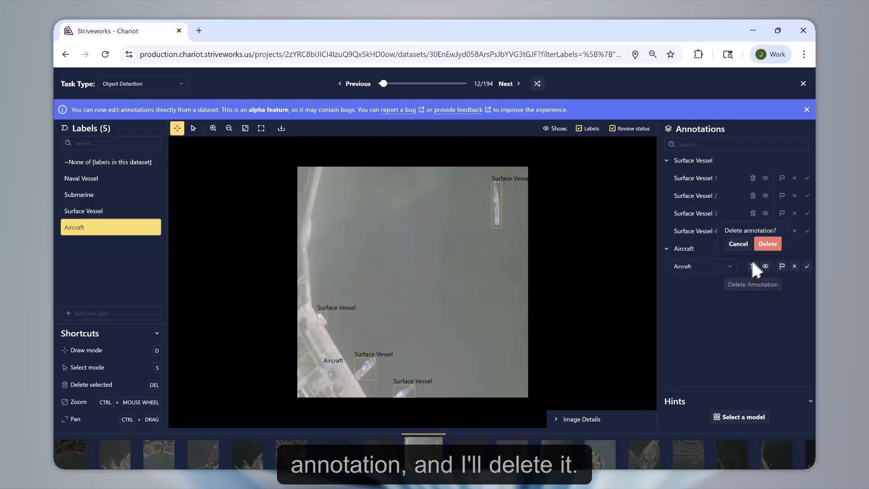
pyautogui.click(767, 244)
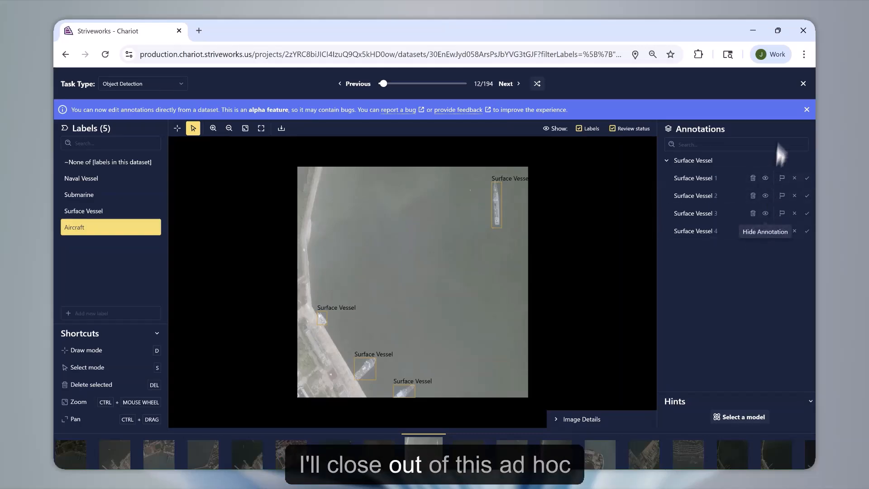
# Close the ad hoc image annotation view and start creating a new annotation task in the project's Annotations area.
pyautogui.click(801, 84)
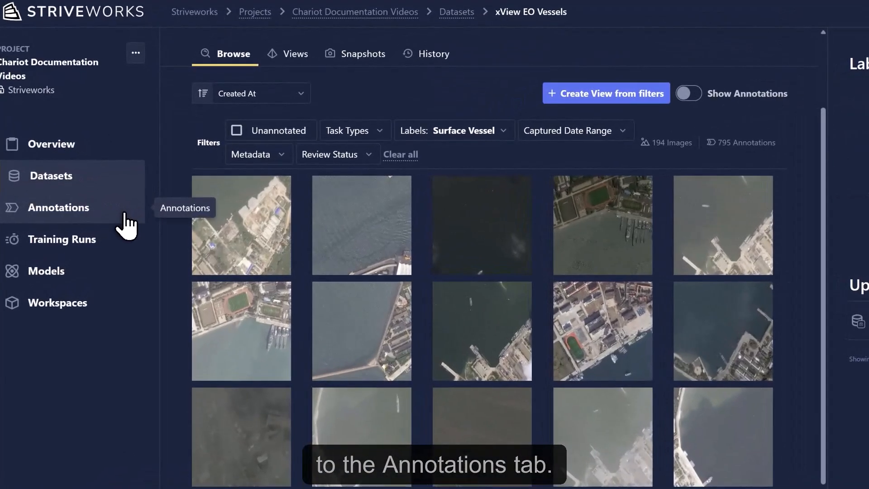
pyautogui.click(150, 216)
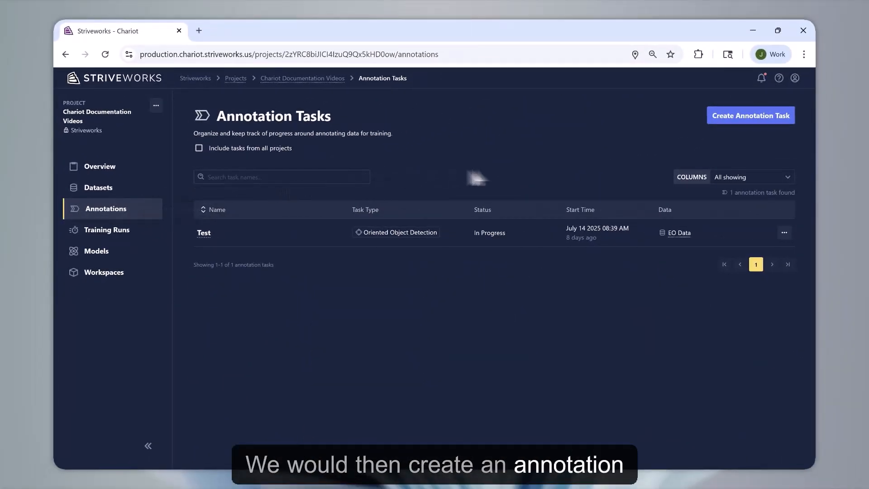
pyautogui.click(711, 120)
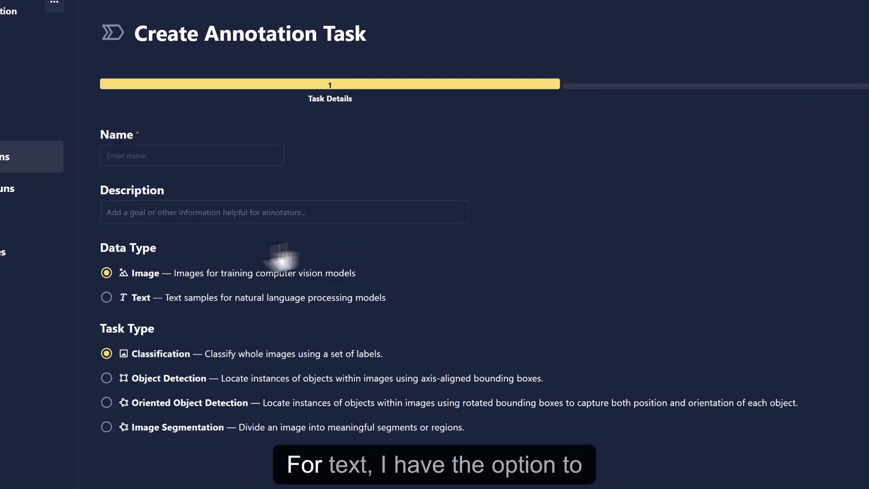
# Preview the Text data type's task options, return to Image, and choose Oriented Object Detection as the task type.
pyautogui.click(109, 297)
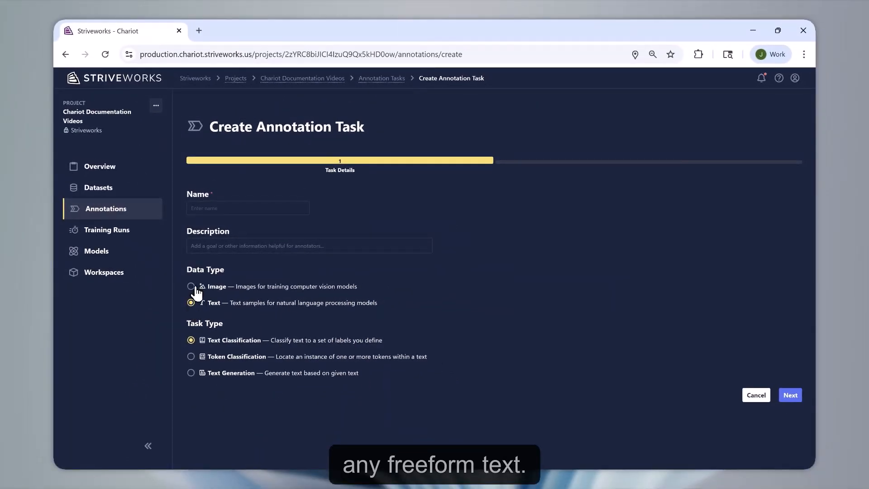
pyautogui.click(196, 290)
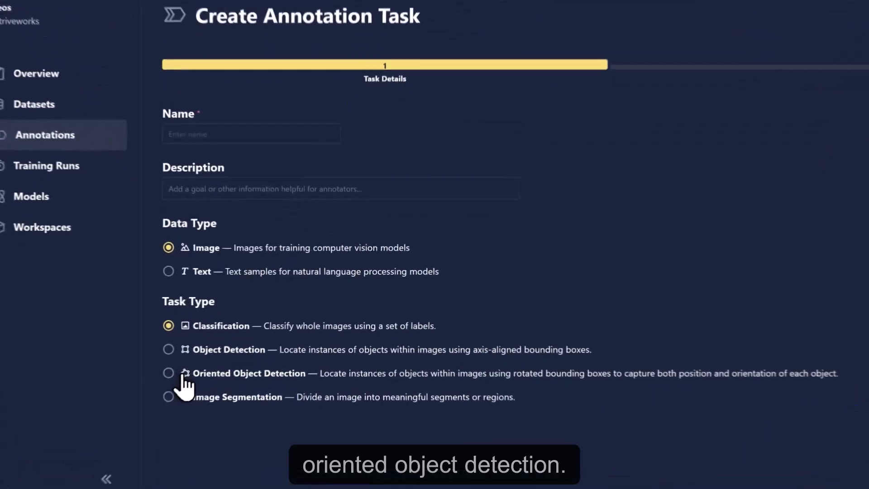
pyautogui.click(200, 375)
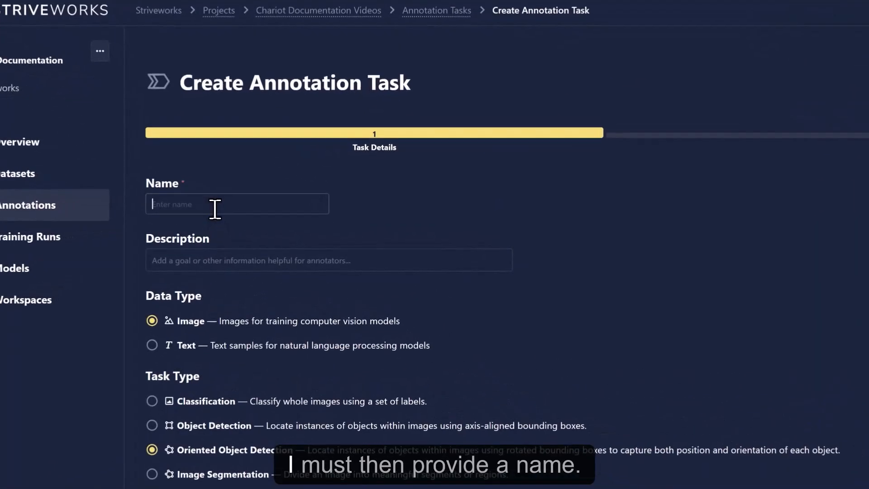
# Name the annotation task "test obb xview" and continue to the Data & Labels stage.
pyautogui.click(233, 209)
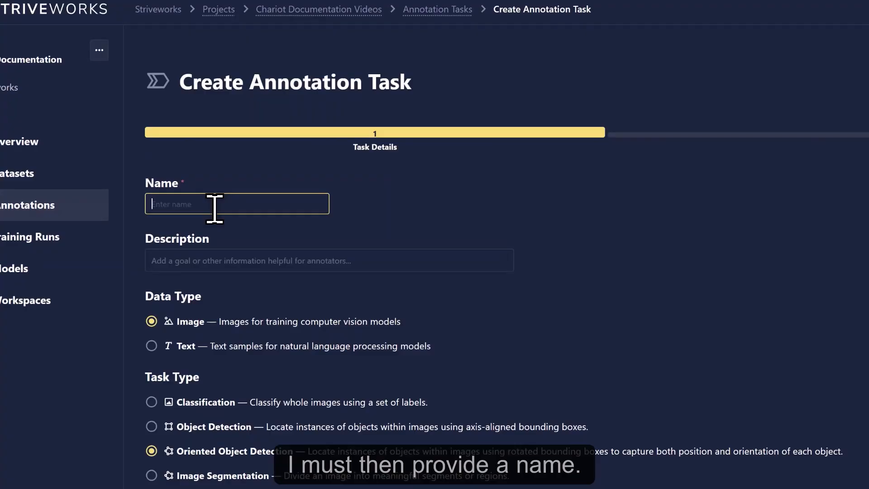
pyautogui.write('test obb')
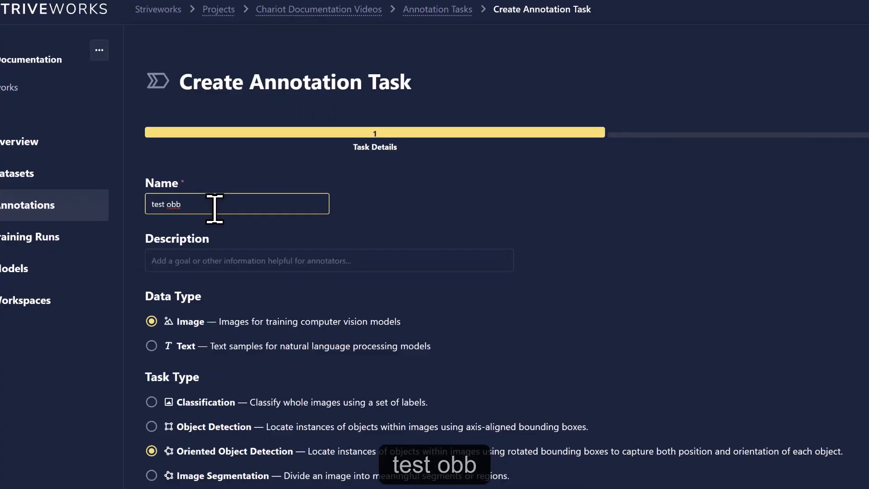
pyautogui.write(' xview')
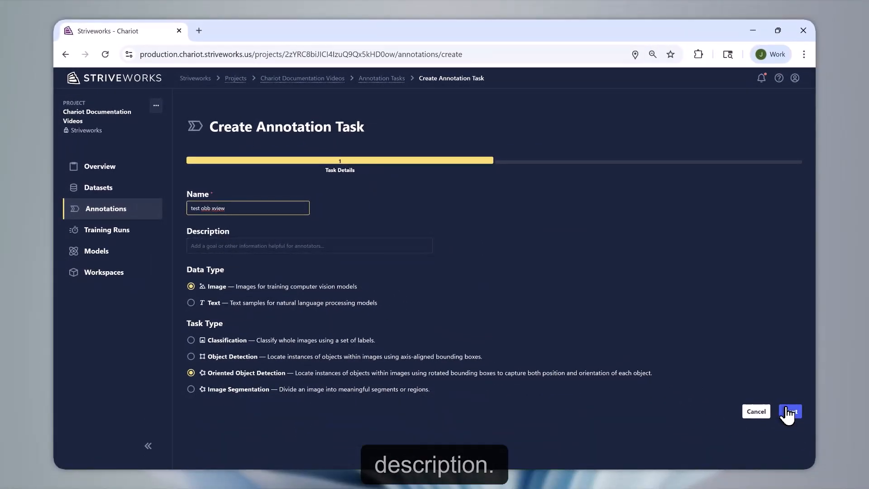
pyautogui.click(790, 412)
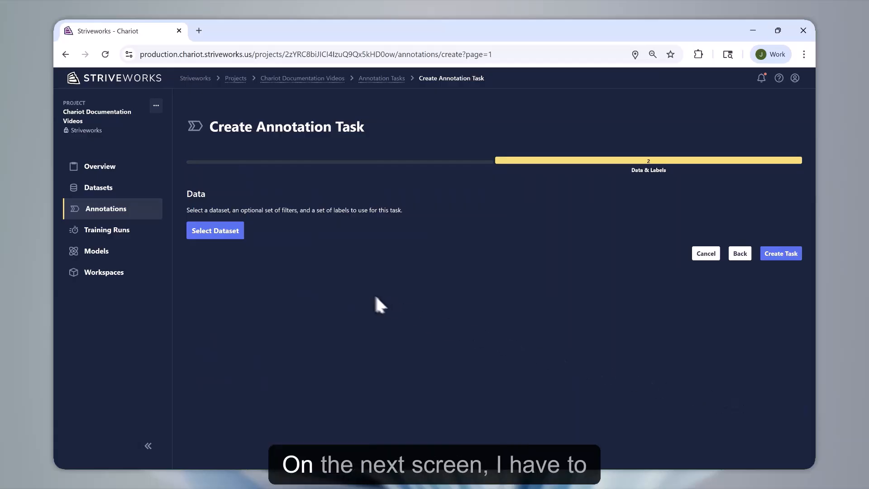
# Select the xView EO Vessels dataset as the data for the annotation task.
pyautogui.click(228, 236)
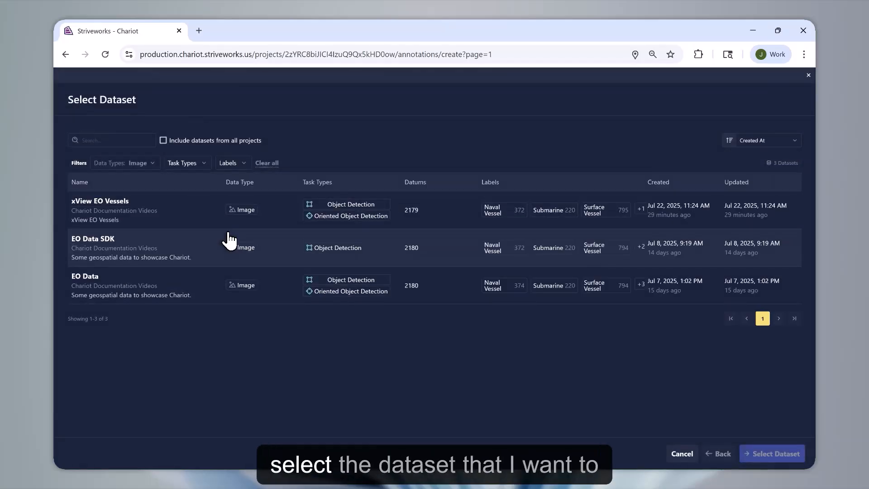
pyautogui.click(241, 223)
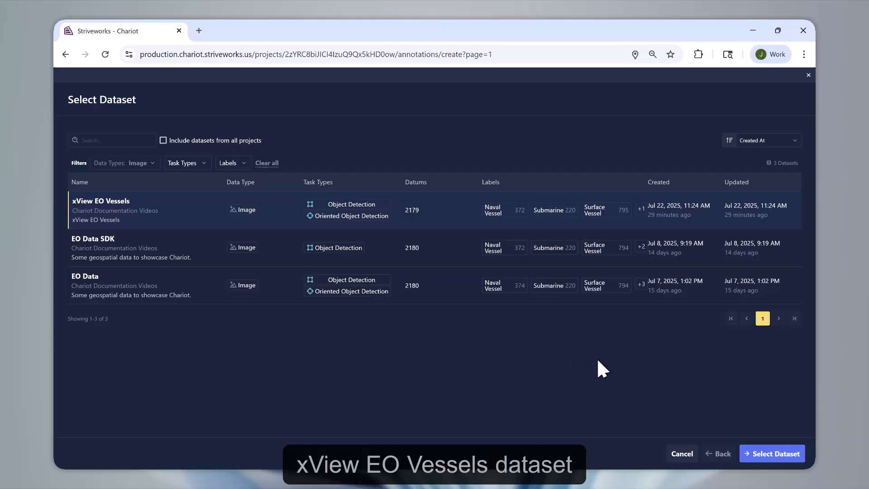
pyautogui.click(768, 457)
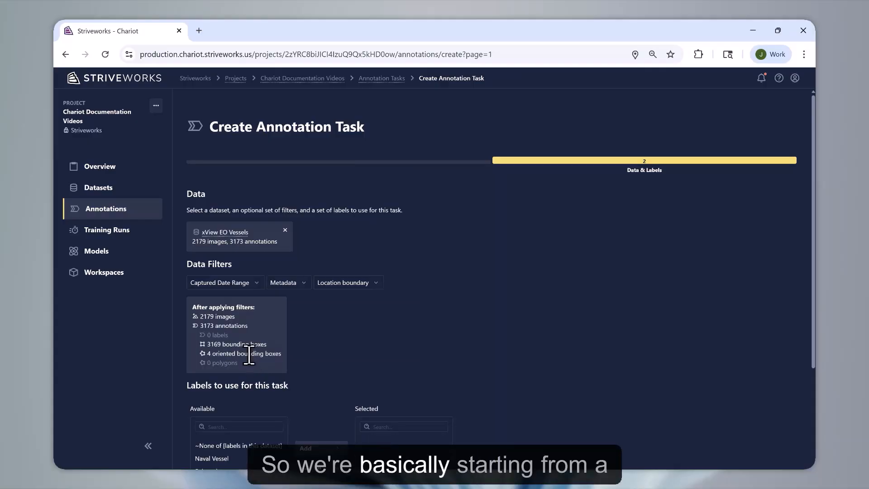
# Add all available labels to the task's selected labels and create the annotation task.
pyautogui.scroll(-1, 252, 355)
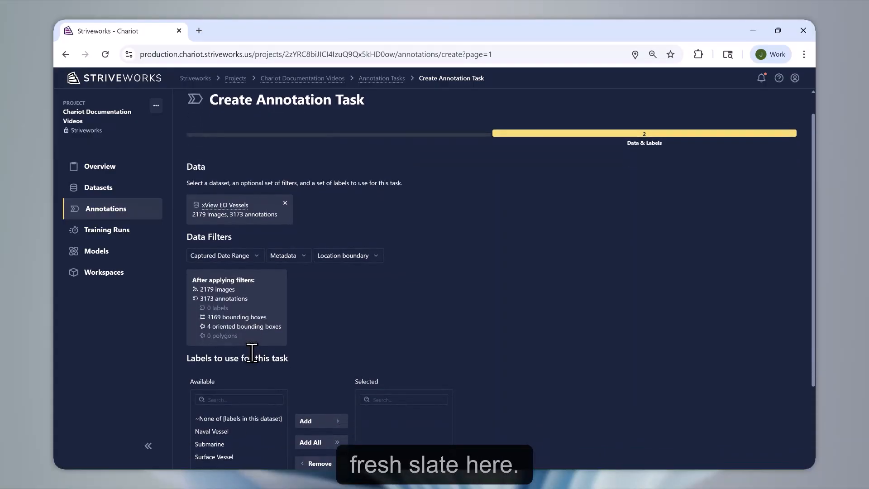
pyautogui.scroll(-3, 252, 354)
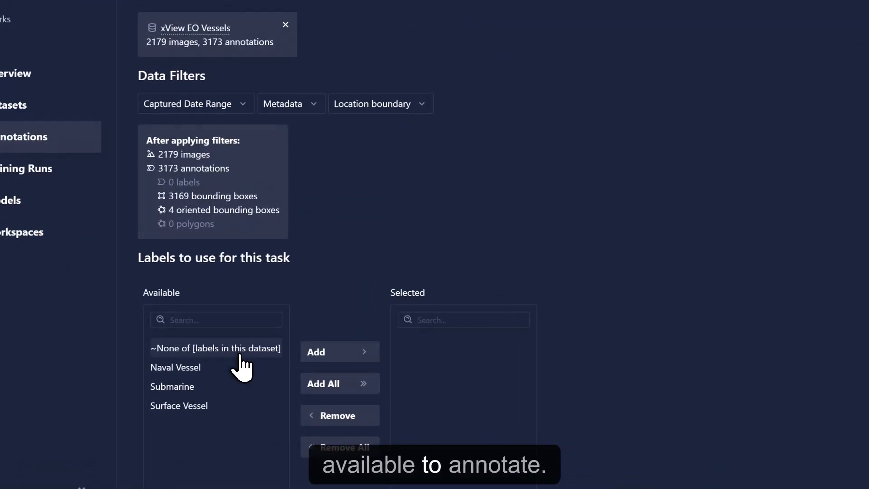
pyautogui.click(315, 382)
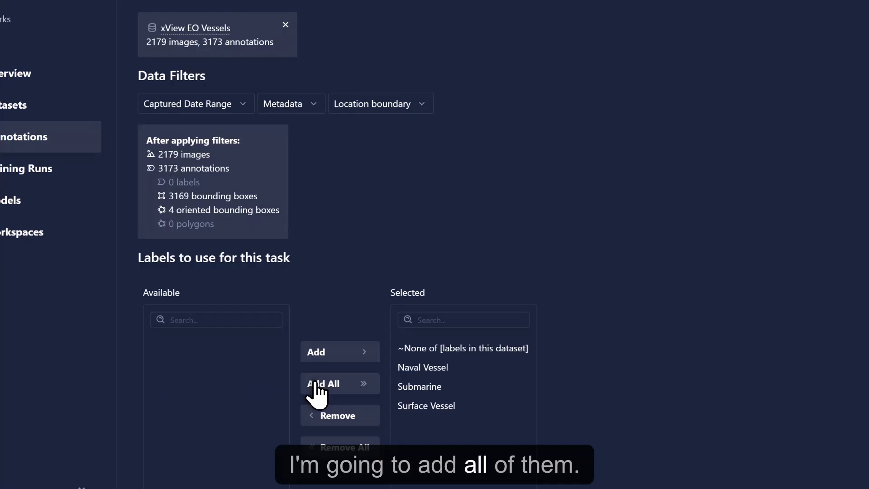
pyautogui.scroll(-2, 315, 383)
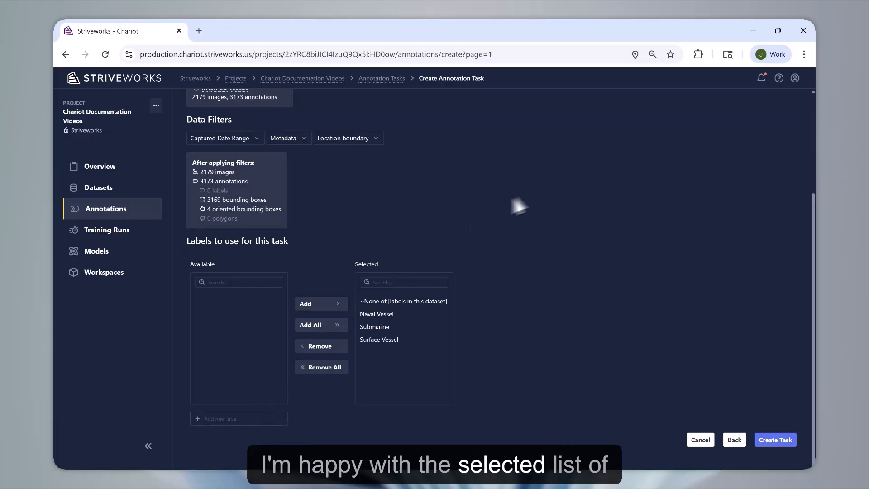
pyautogui.click(784, 441)
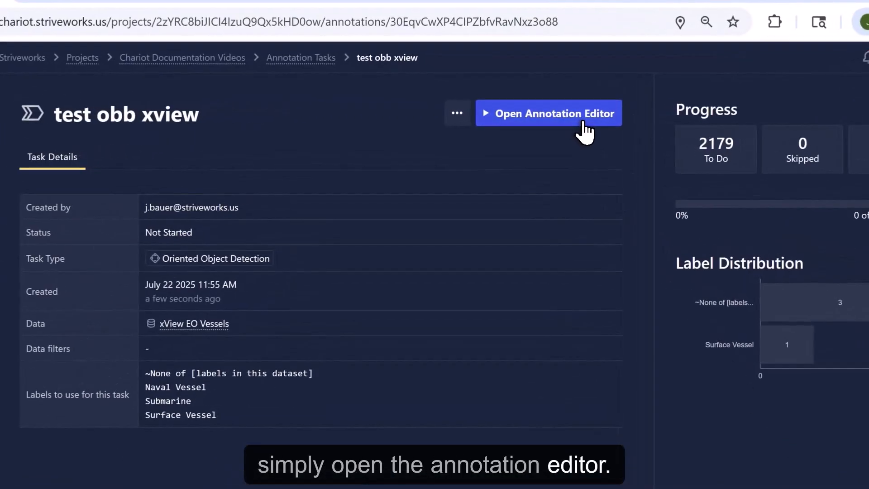
# Open the task's annotation editor and skip images until reaching one with surface vessels to annotate.
pyautogui.click(554, 117)
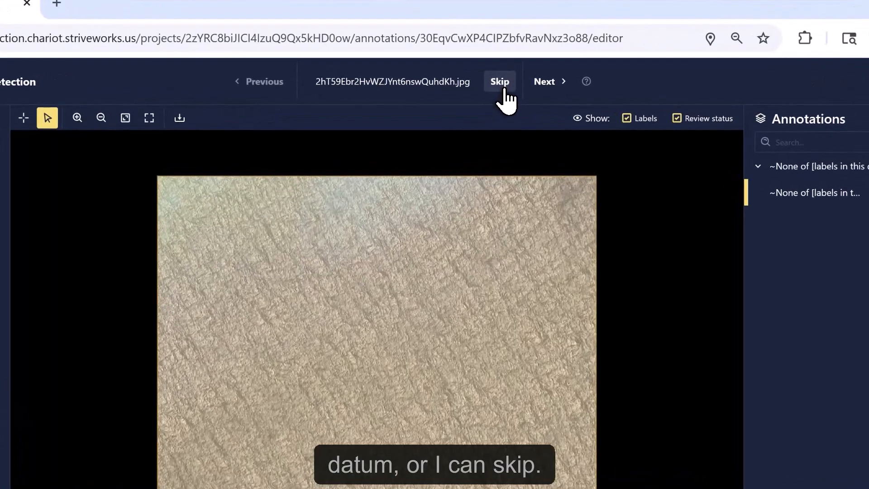
pyautogui.click(498, 86)
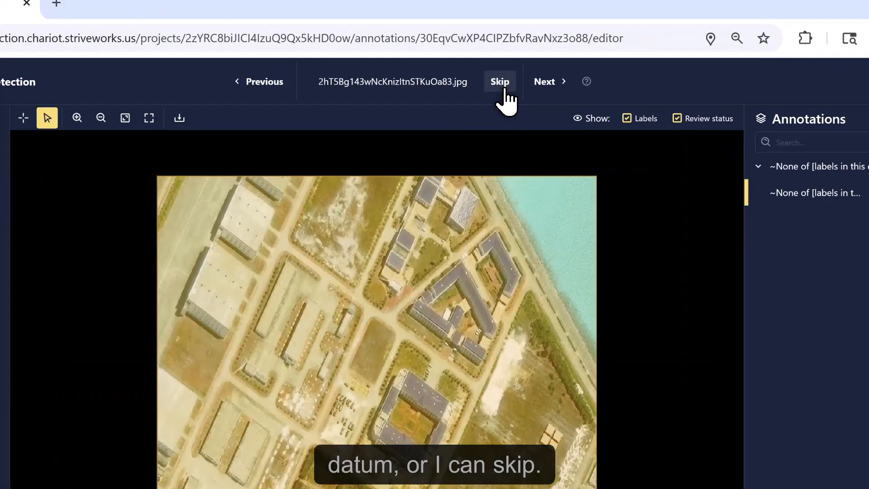
pyautogui.click(505, 89)
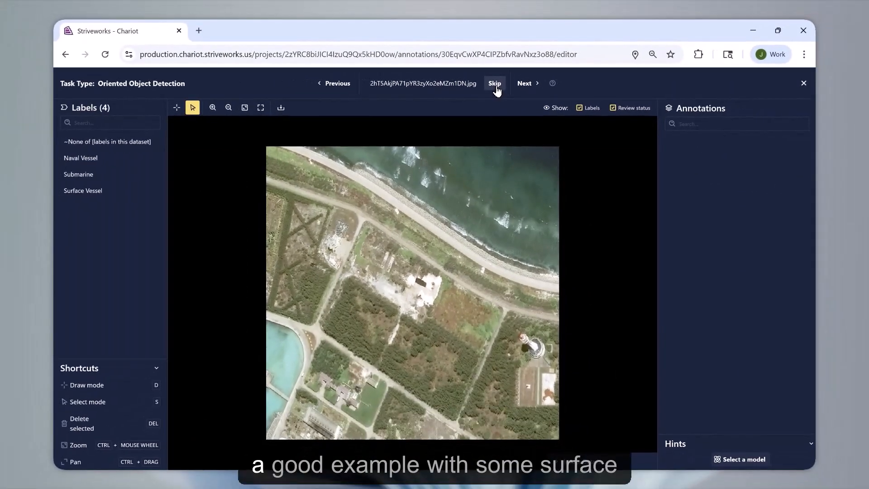
pyautogui.click(503, 94)
pyautogui.click(499, 91)
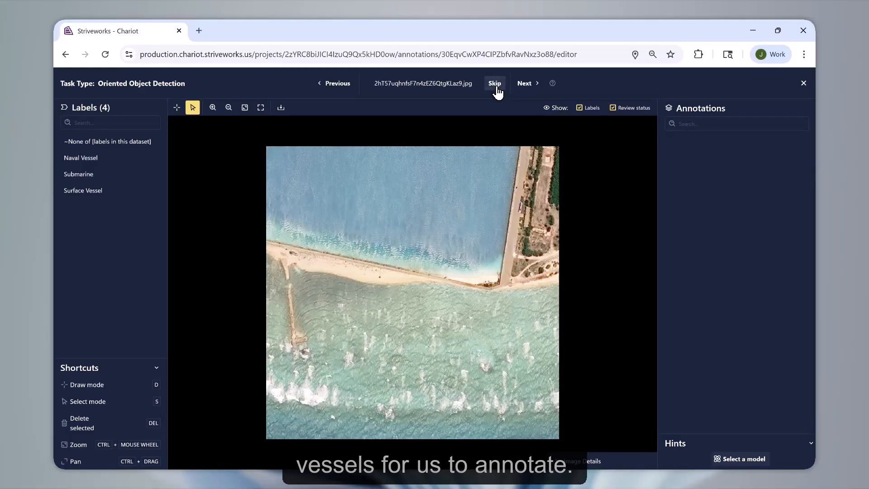
pyautogui.click(496, 91)
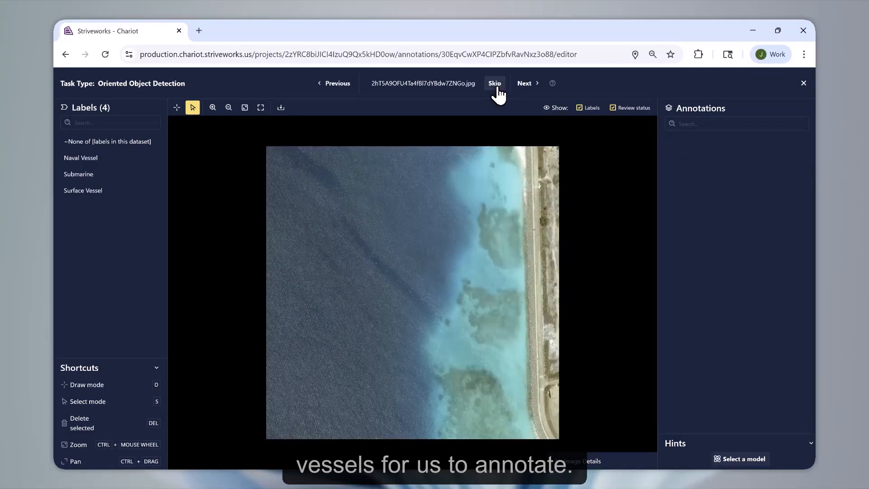
pyautogui.click(496, 84)
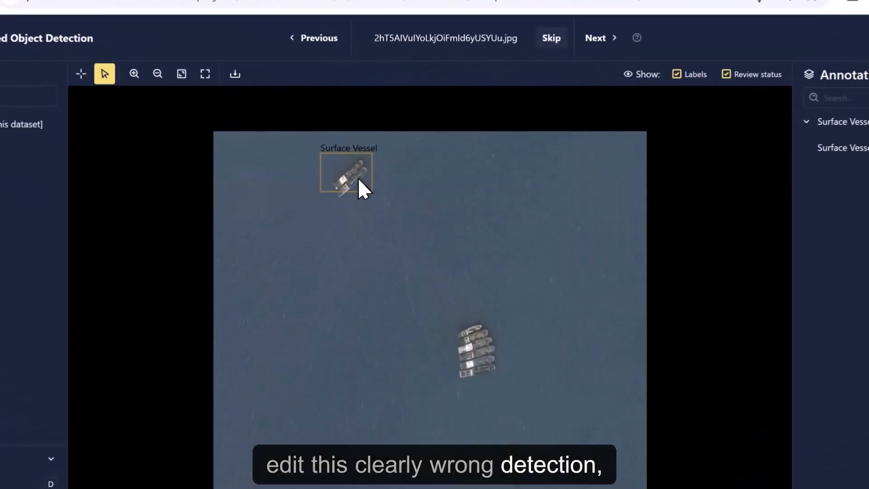
# Rotate the existing Surface Vessel box to align with the upper vessel, narrow it to fit, and deselect it.
pyautogui.click(364, 177)
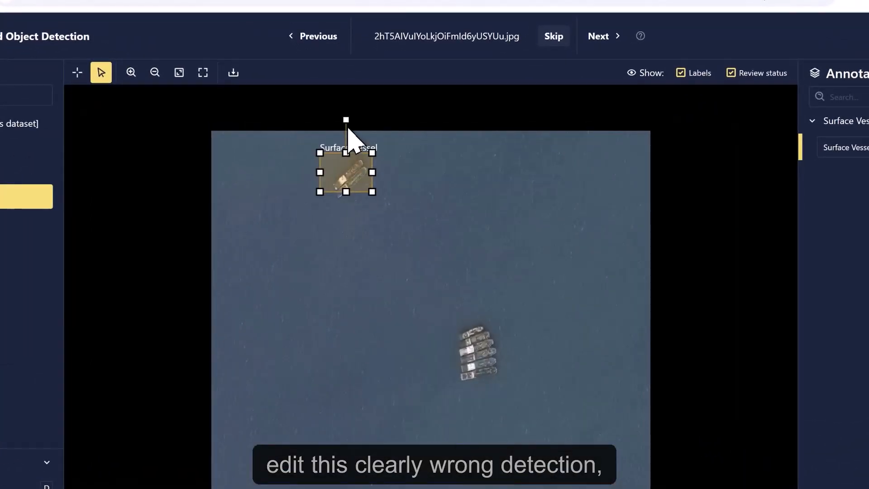
pyautogui.moveTo(346, 120); pyautogui.dragTo(390, 136)
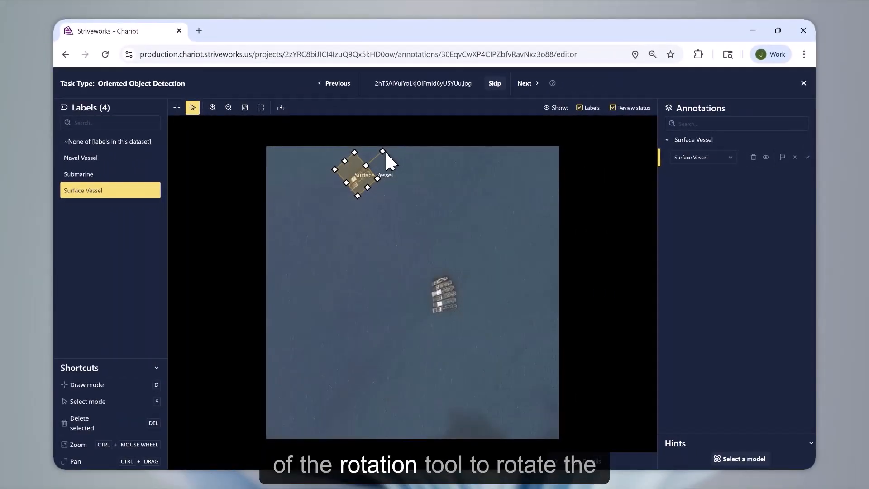
pyautogui.moveTo(344, 161)
pyautogui.mouseDown()
pyautogui.moveTo(368, 183)
pyautogui.moveTo(386, 158)
pyautogui.moveTo(358, 177)
pyautogui.mouseUp()
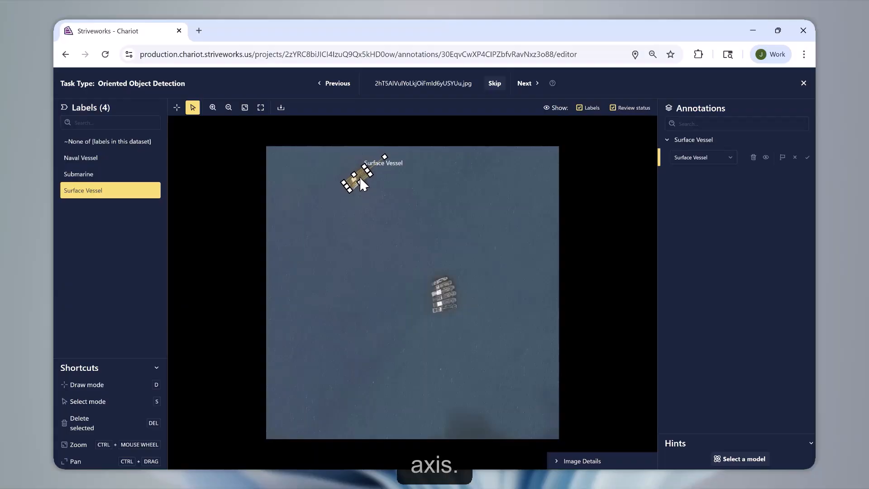
pyautogui.press('Escape')
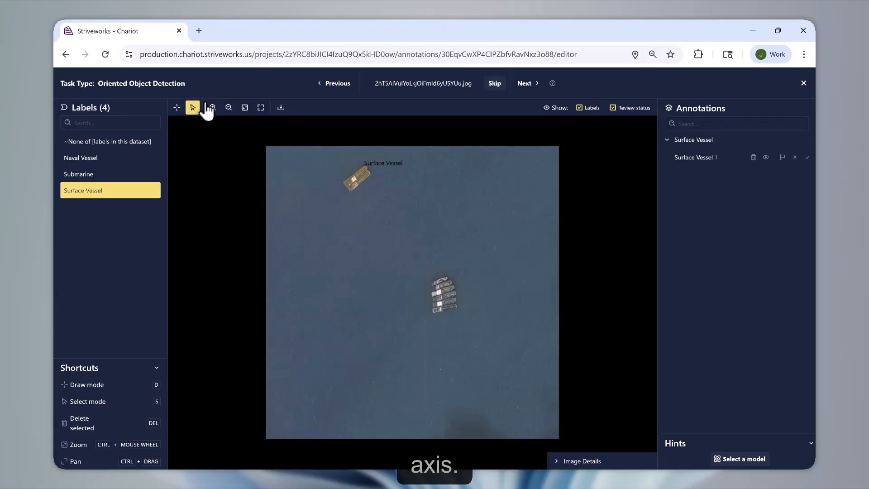
# Draw a second Surface Vessel box over the same upper vessel, rotate it to match, and tighten its edges.
pyautogui.click(176, 108)
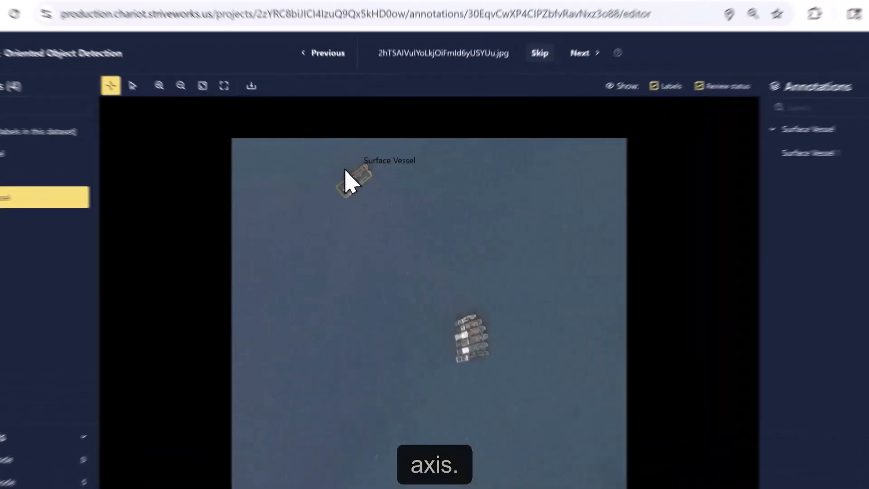
pyautogui.moveTo(349, 168); pyautogui.dragTo(364, 177)
pyautogui.moveTo(375, 216); pyautogui.dragTo(367, 213)
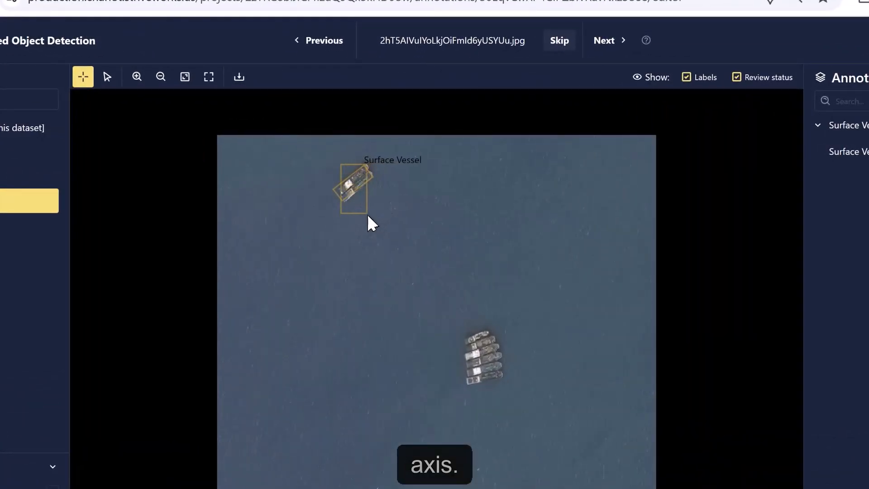
pyautogui.moveTo(354, 132); pyautogui.dragTo(401, 154)
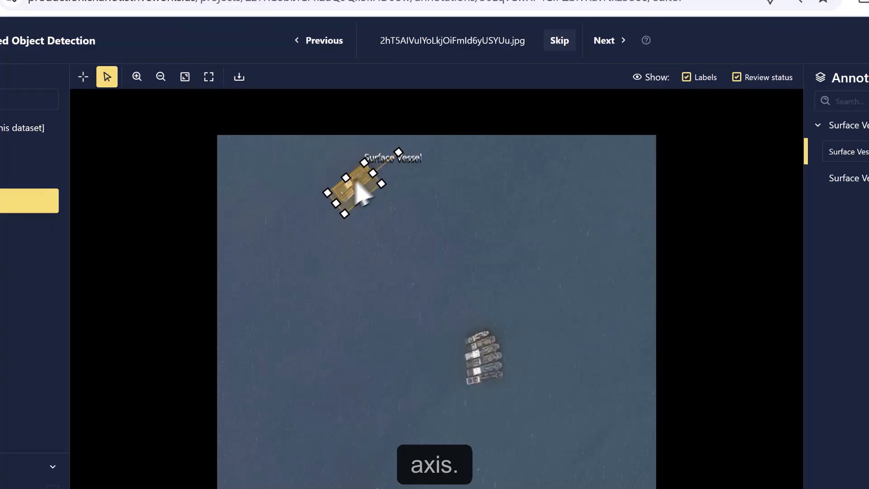
pyautogui.moveTo(335, 204); pyautogui.dragTo(344, 191)
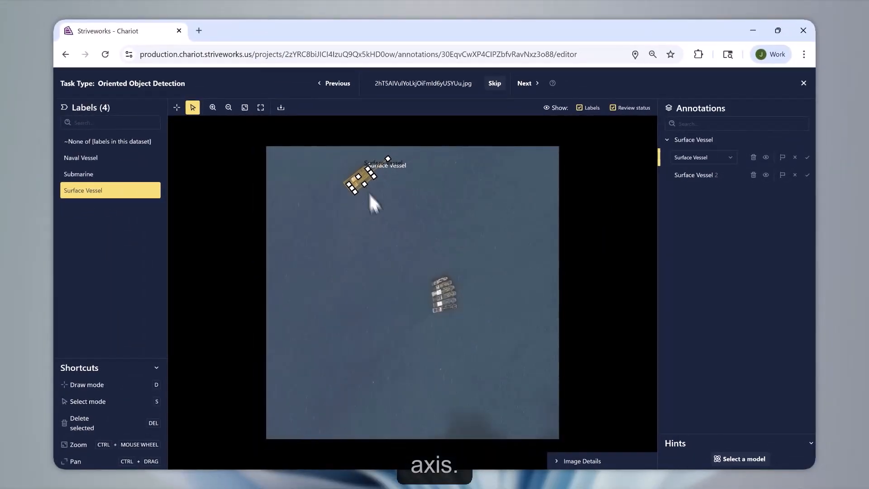
pyautogui.click(394, 249)
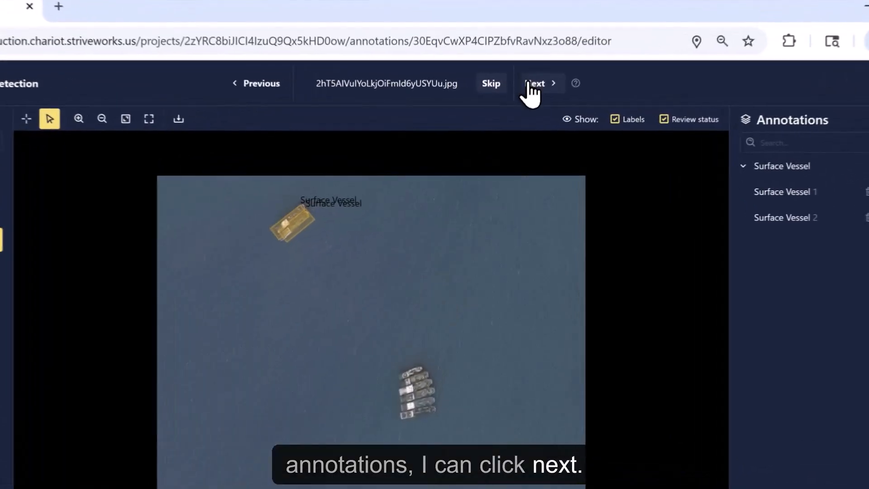
# Finish the annotated image by advancing to the following one, and close the annotation editor.
pyautogui.click(520, 84)
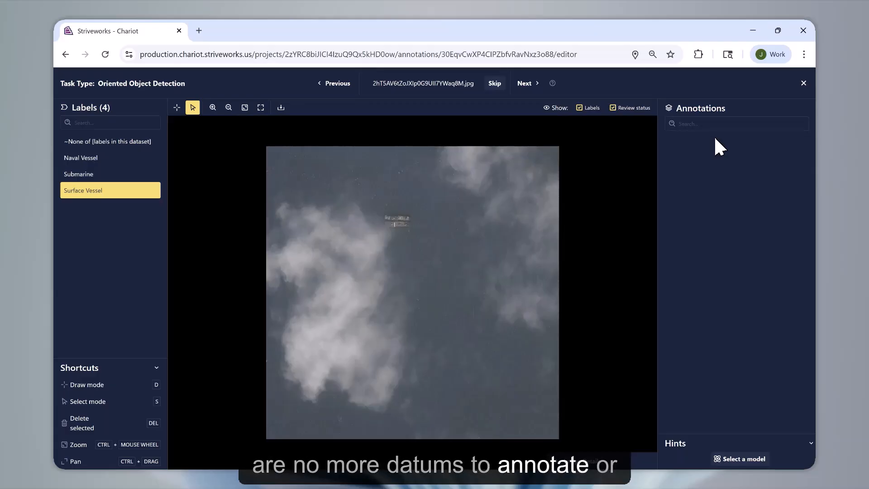
pyautogui.click(802, 85)
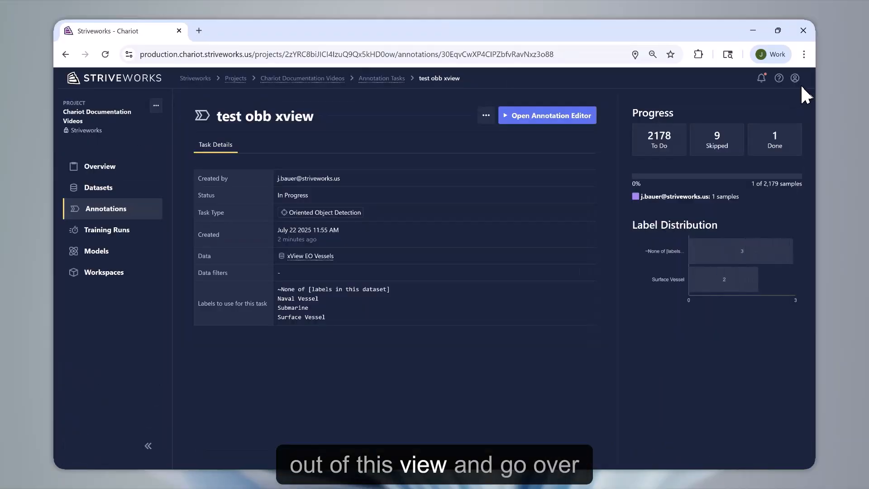
# Open the task's source dataset, xView EO Vessels, and filter its images by the Oriented Object Detection task type.
pyautogui.click(317, 257)
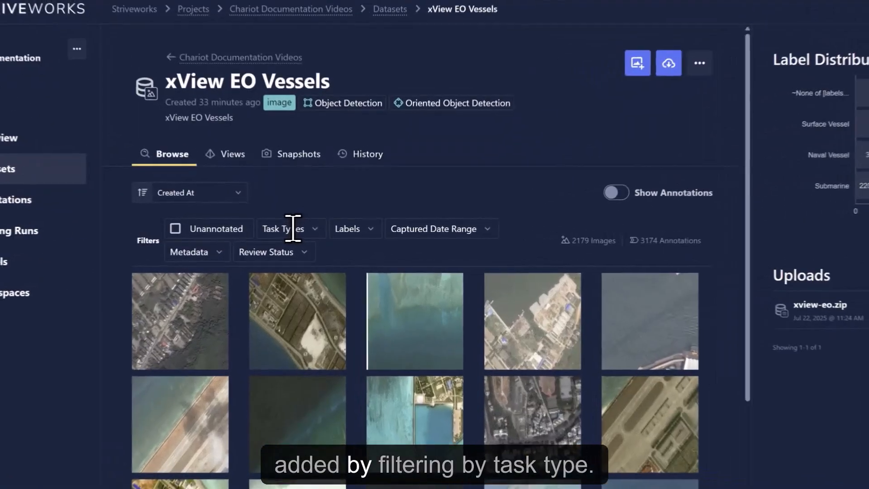
pyautogui.click(301, 229)
pyautogui.click(307, 300)
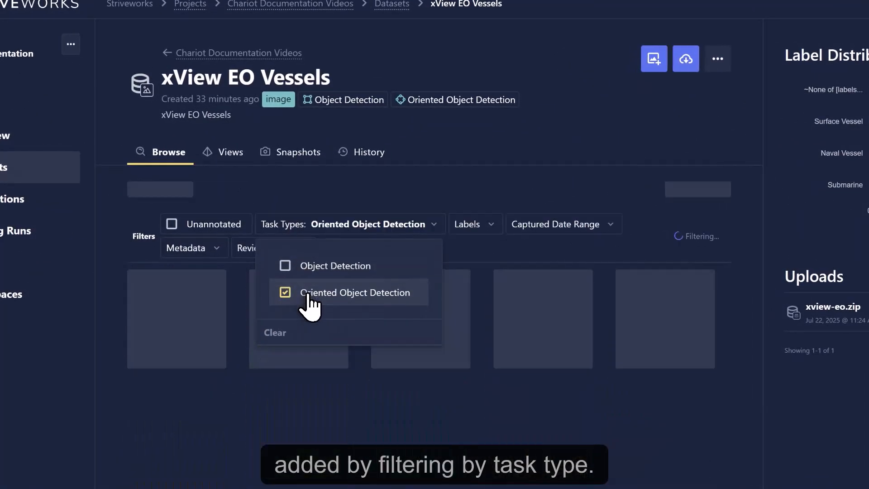
pyautogui.click(212, 337)
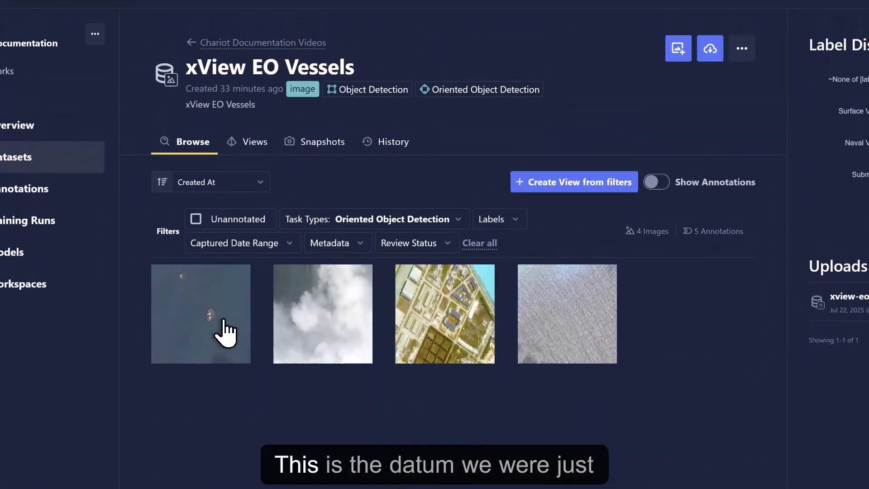
# Open the first filtered image, showing vessels on open water, and display its Oriented Object Detection annotations.
pyautogui.click(201, 343)
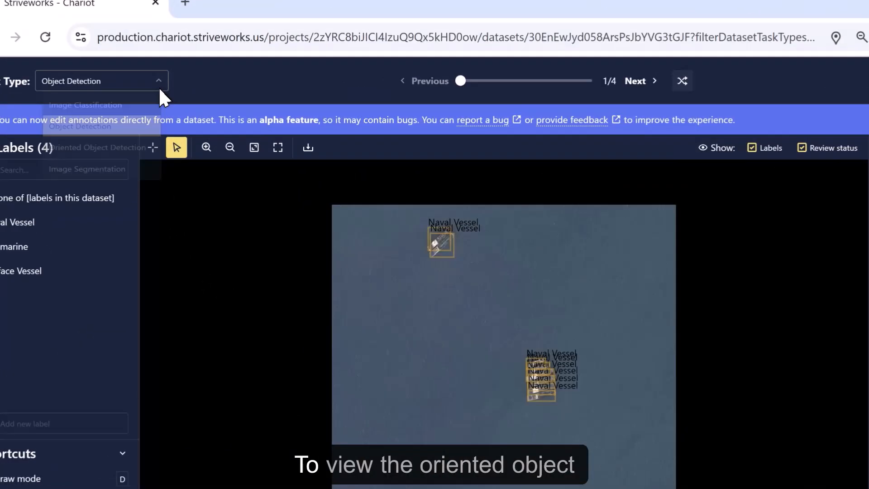
pyautogui.click(180, 85)
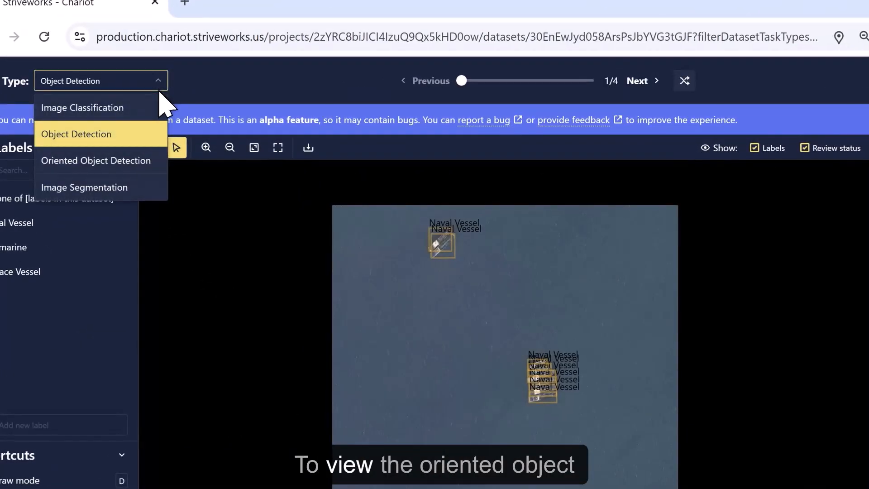
pyautogui.click(151, 162)
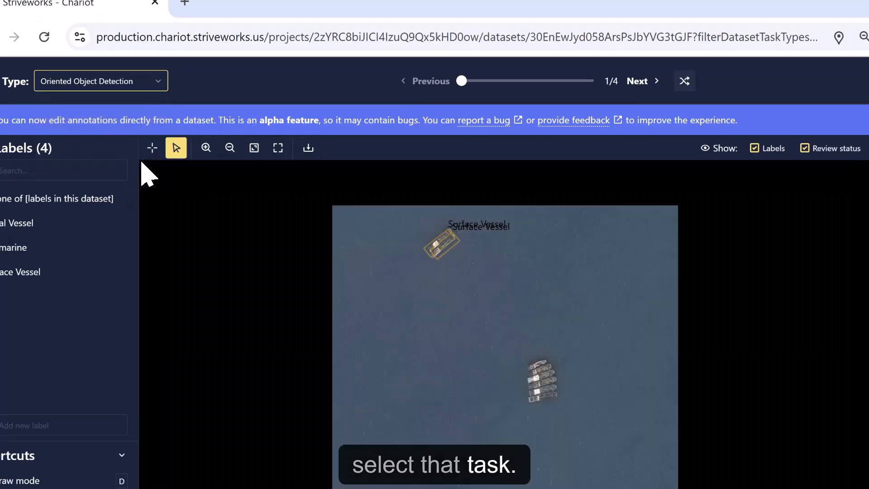